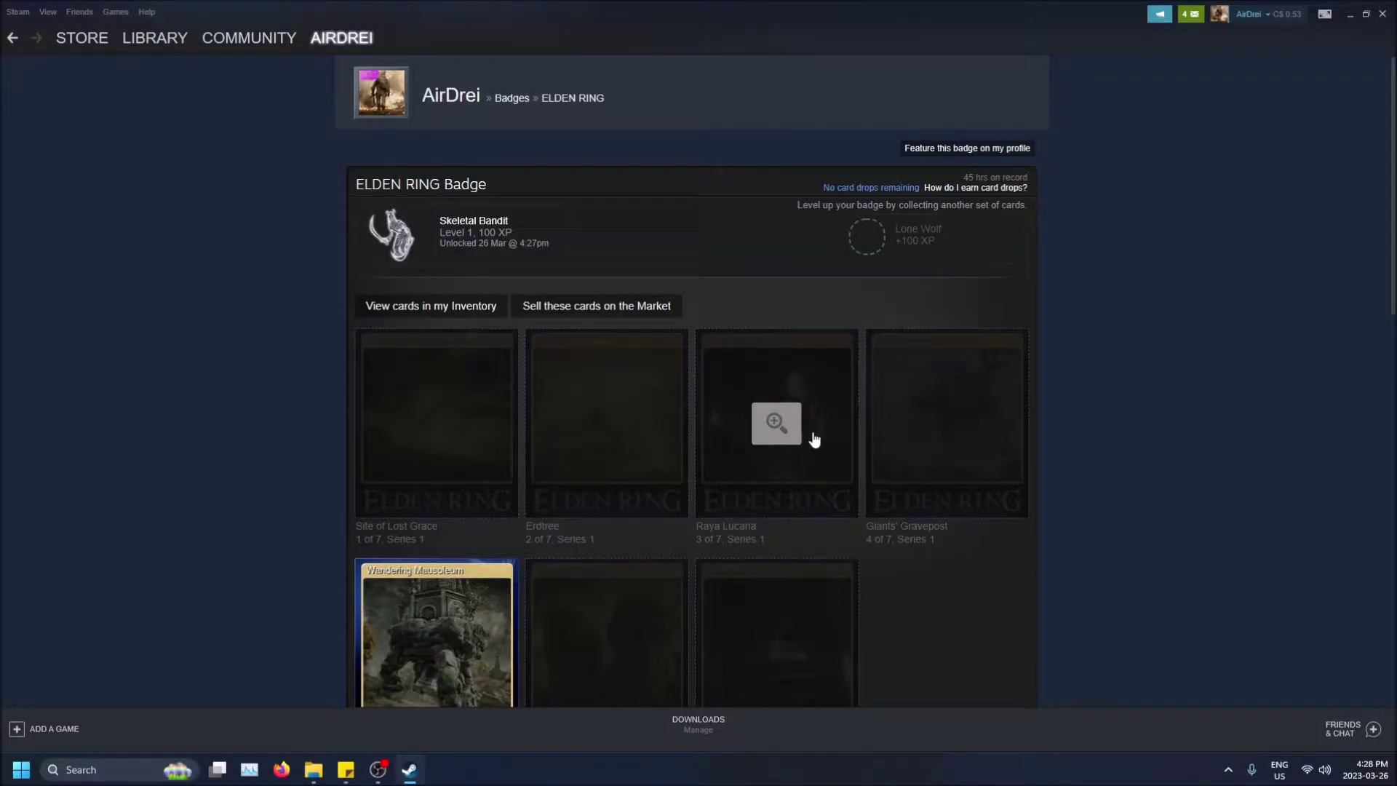
scroll(812, 437, down, 2)
scroll(820, 499, down, 3)
scroll(823, 496, up, 5)
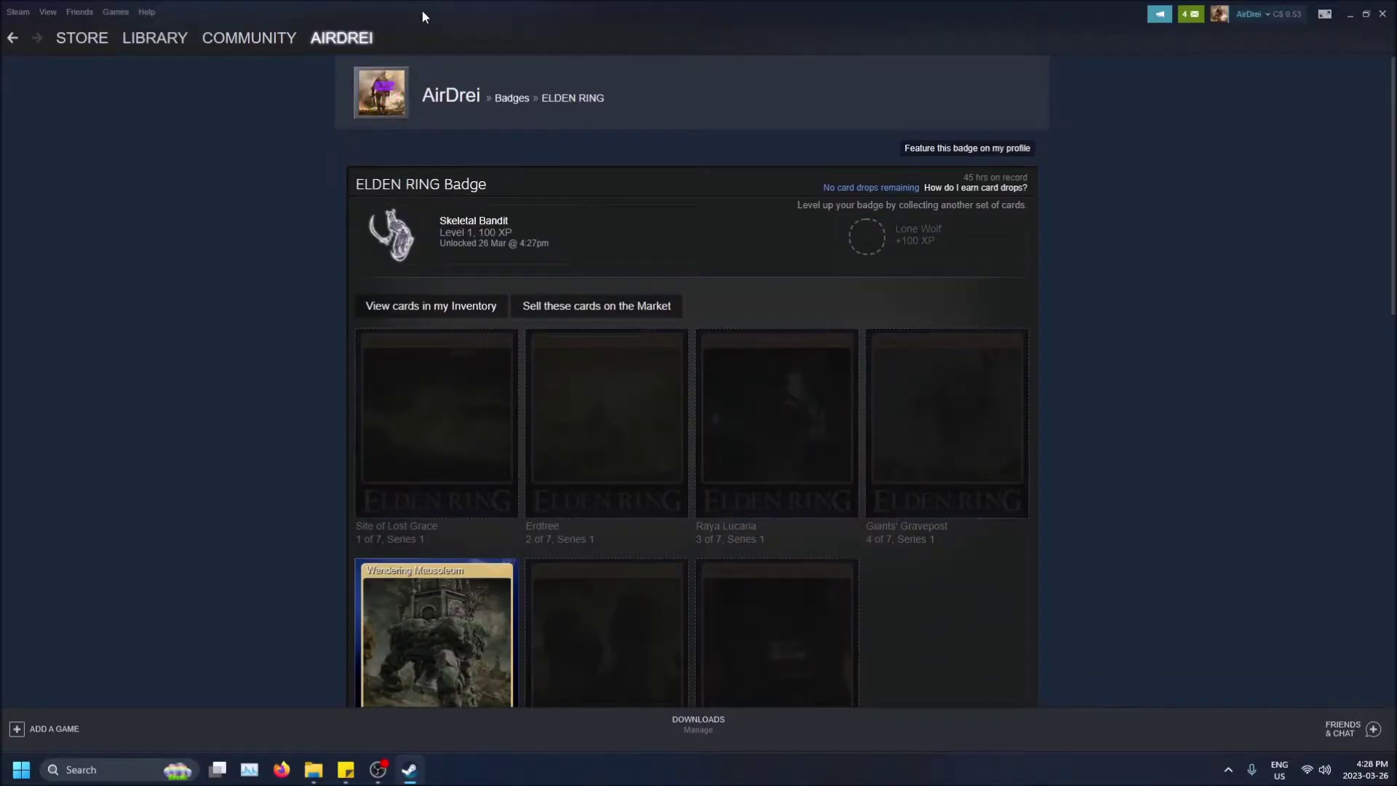
mouse_move(341, 37)
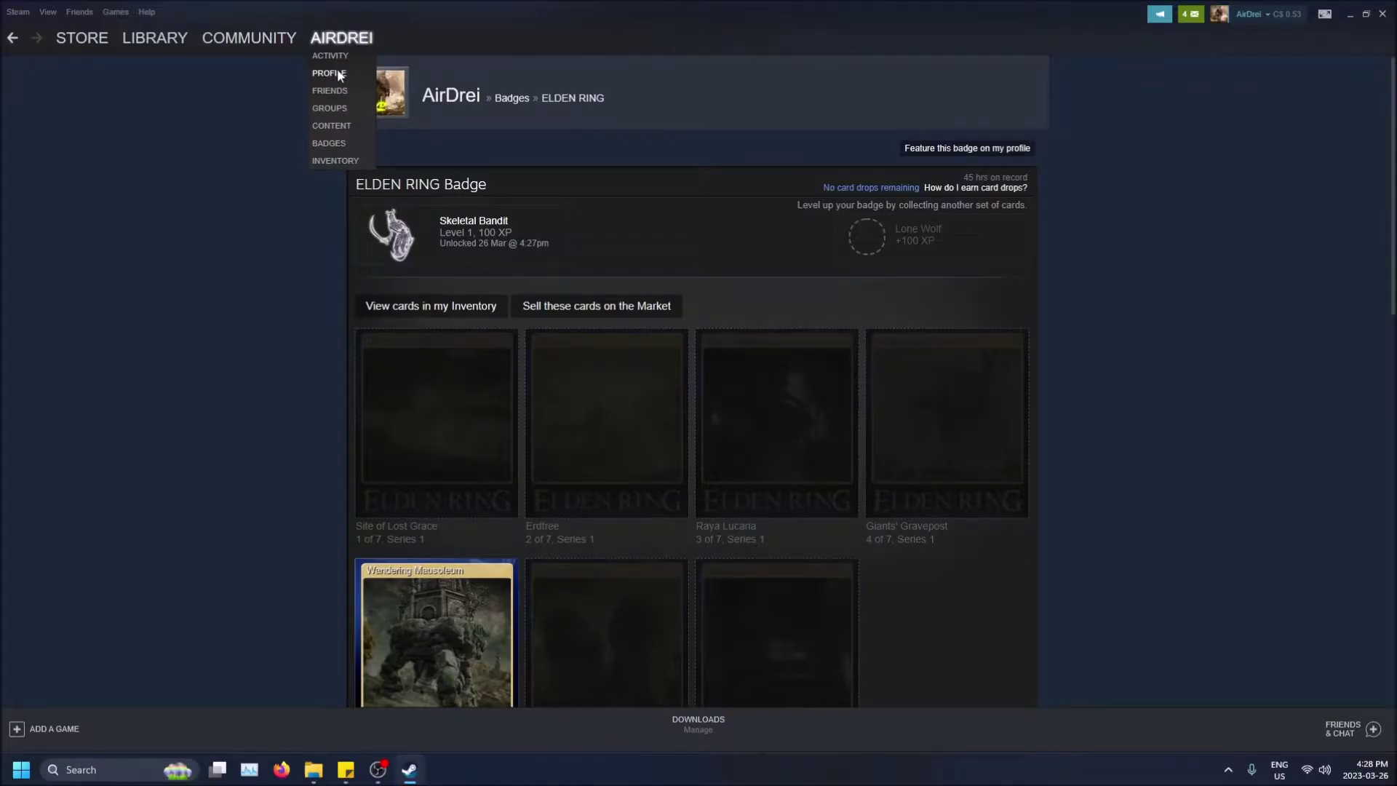
- Go to your profile, close the 2022 Replay banner, and start adding a showcase
click(337, 70)
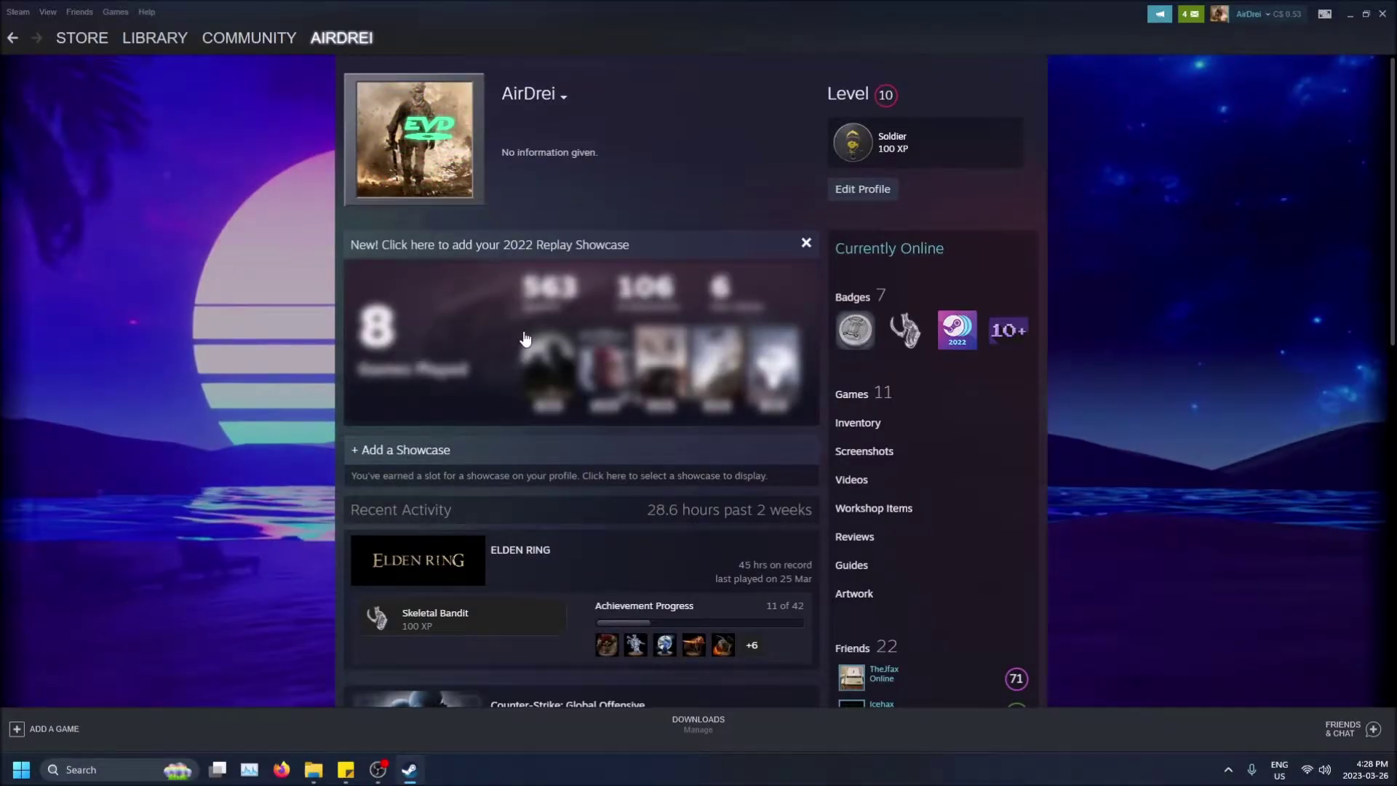
scroll(443, 360, down, 2)
scroll(407, 429, up, 2)
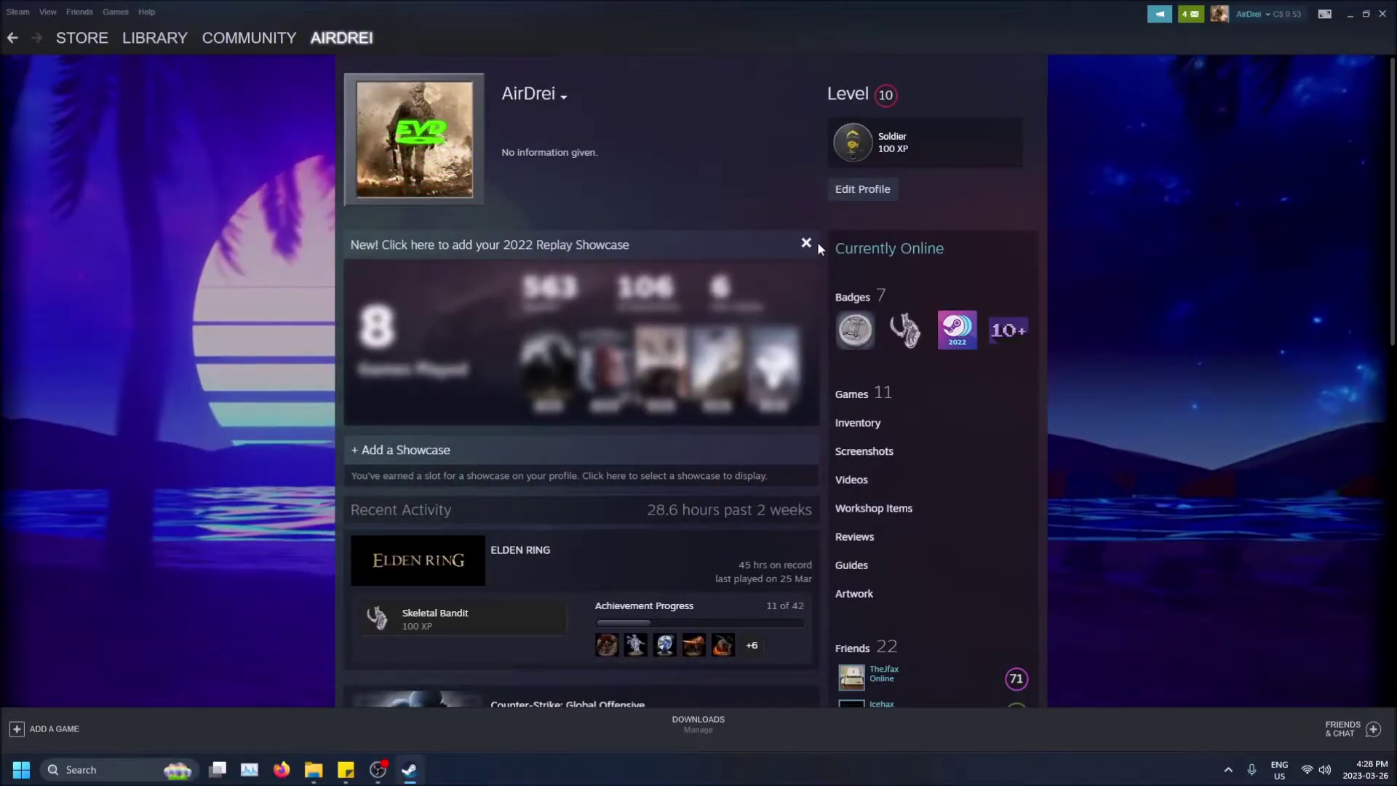
click(807, 244)
click(373, 248)
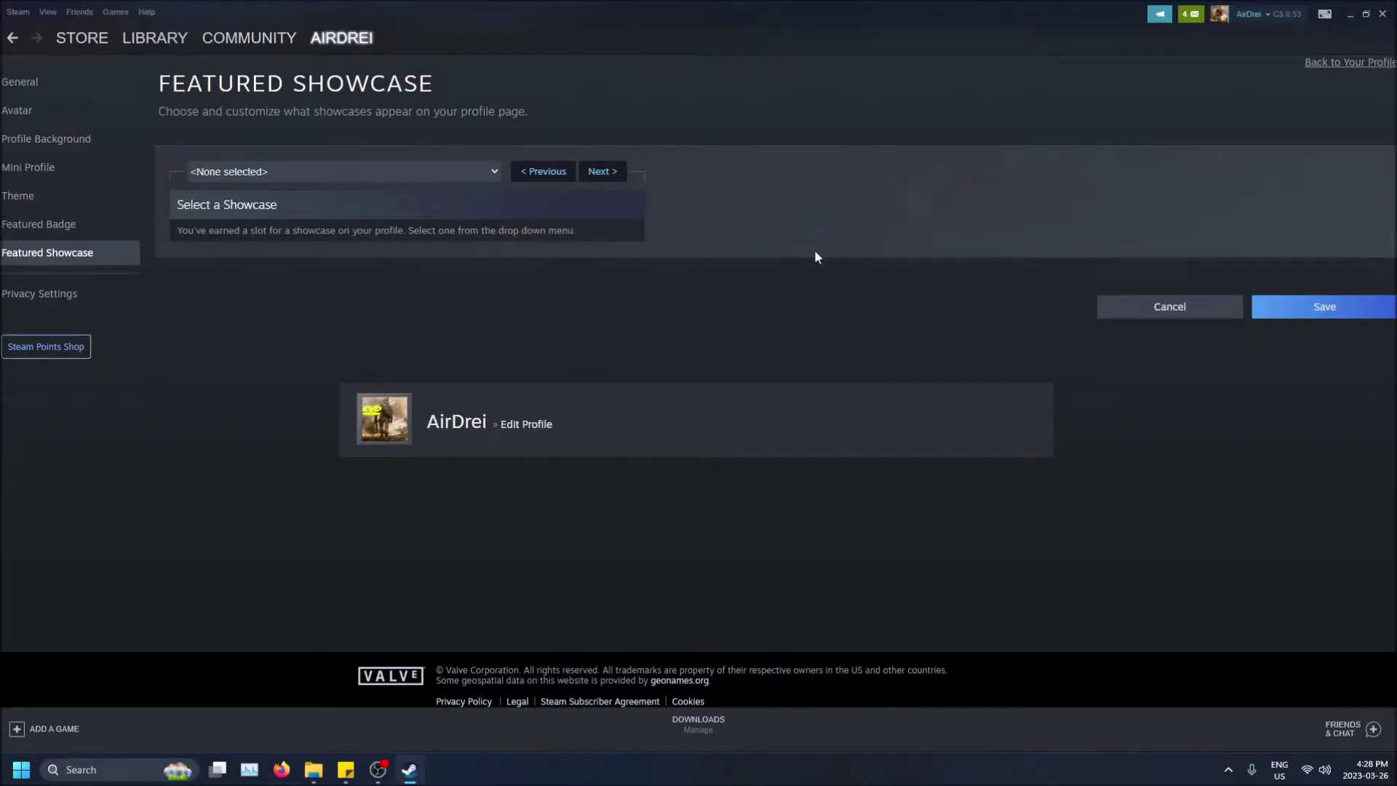
- Choose 'Item Showcase [Level 2]' from the showcase type list
click(485, 173)
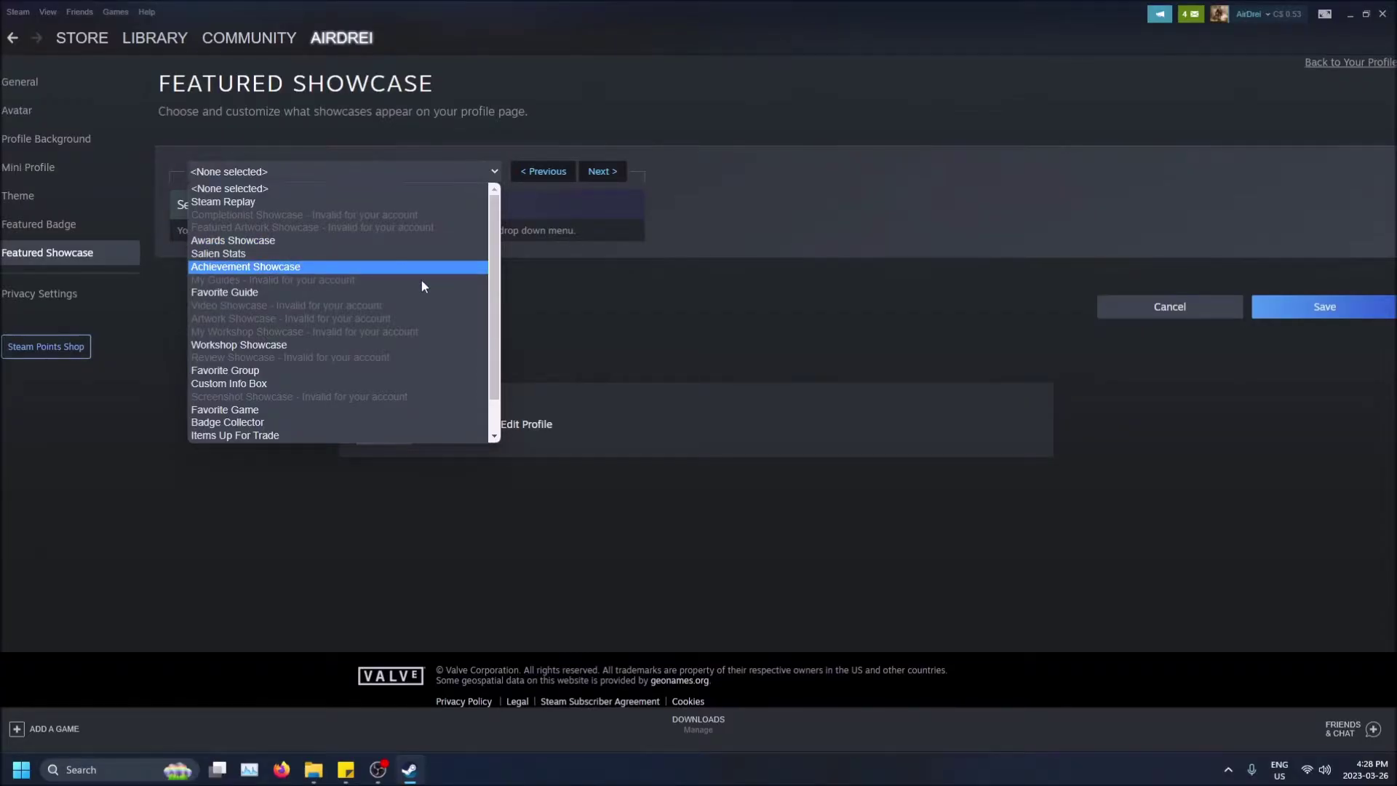
scroll(422, 282, down, 1)
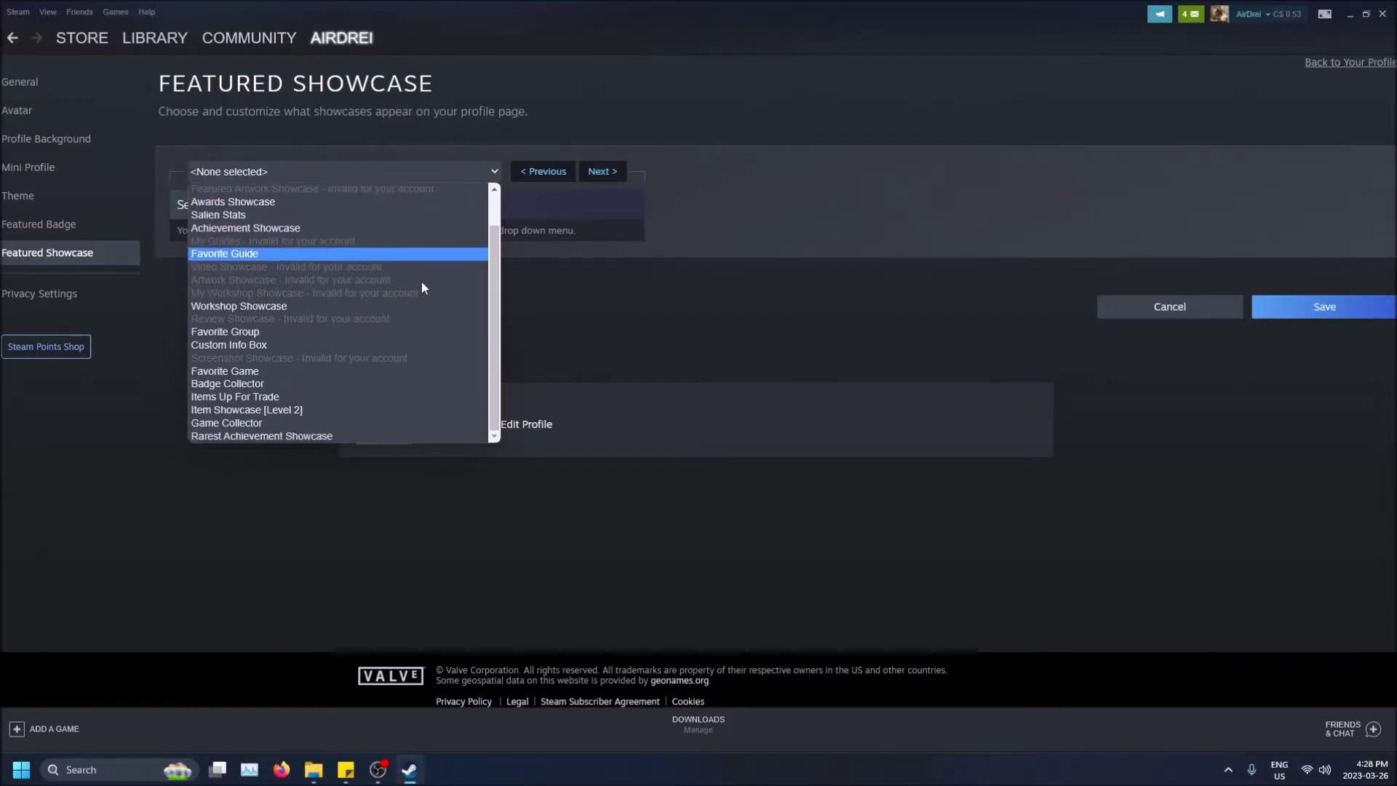
click(330, 413)
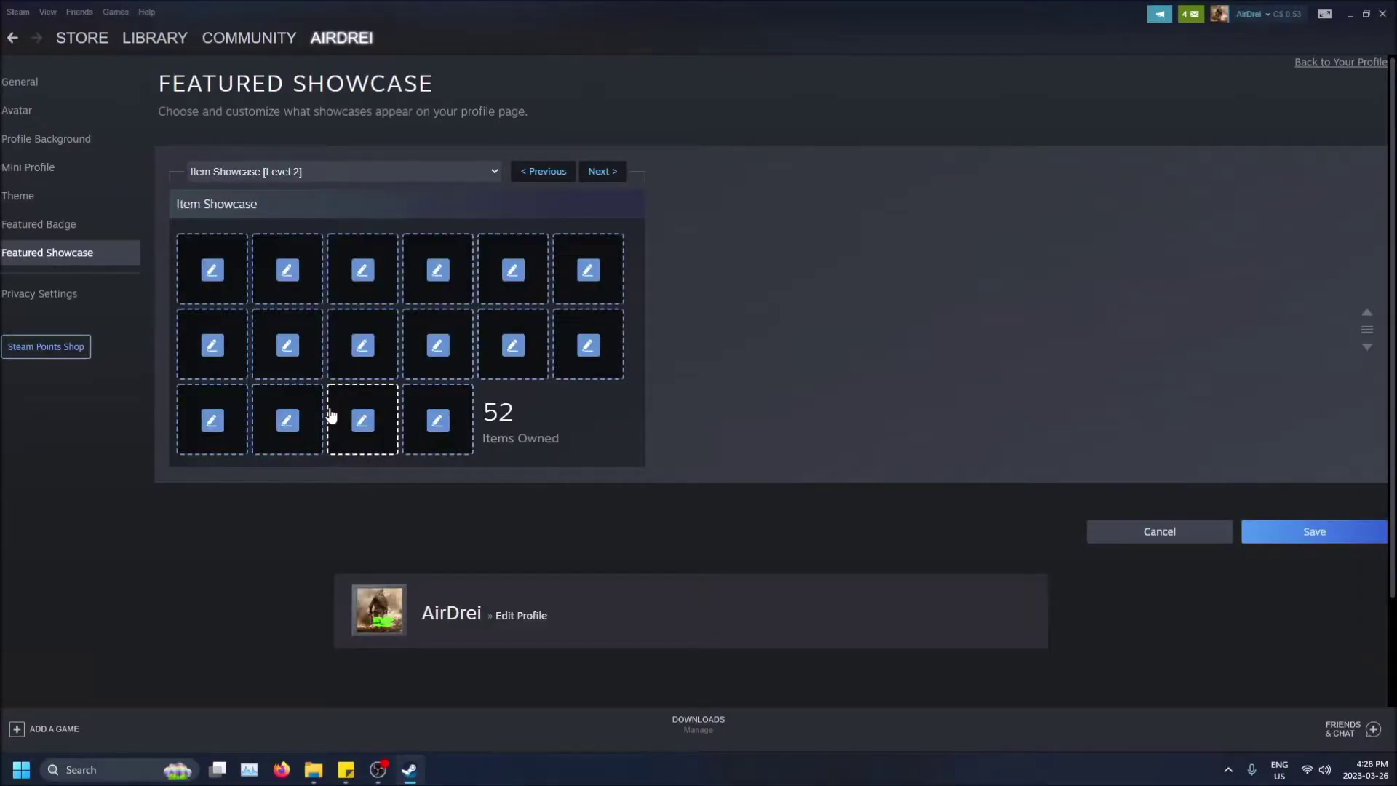
- Feature the StatTrak AUG | Torque from the Counter-Strike inventory in the first slot
click(216, 286)
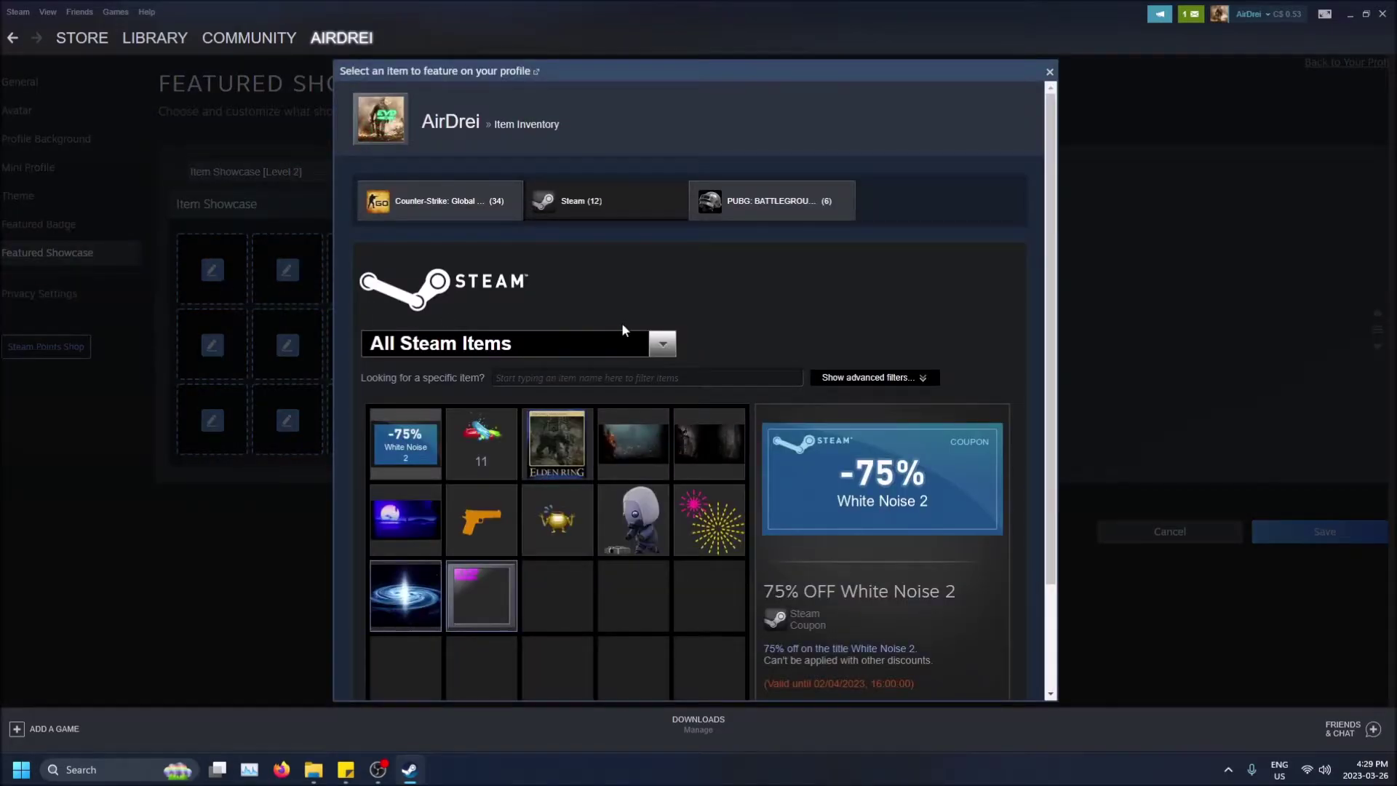
scroll(733, 326, down, 2)
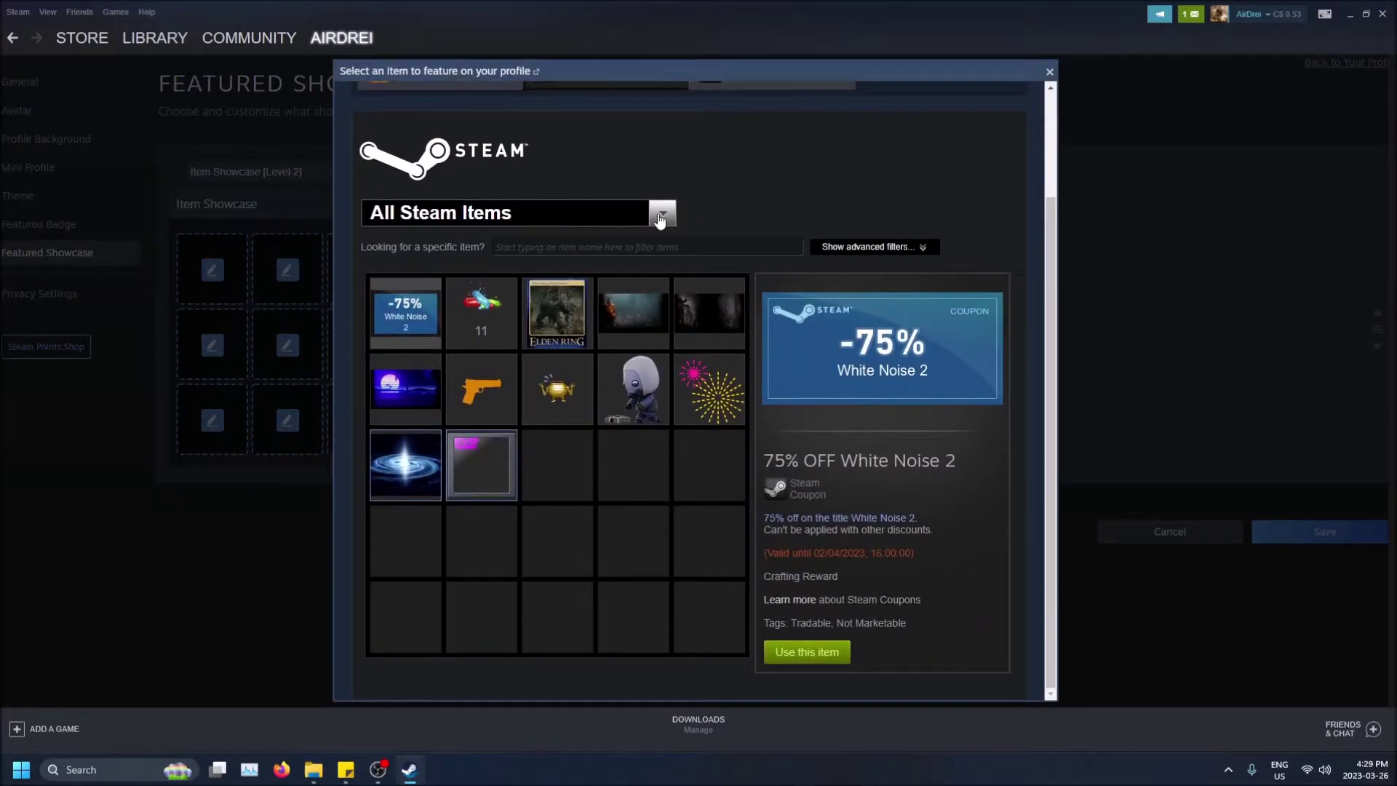
click(660, 218)
click(765, 219)
scroll(645, 420, up, 2)
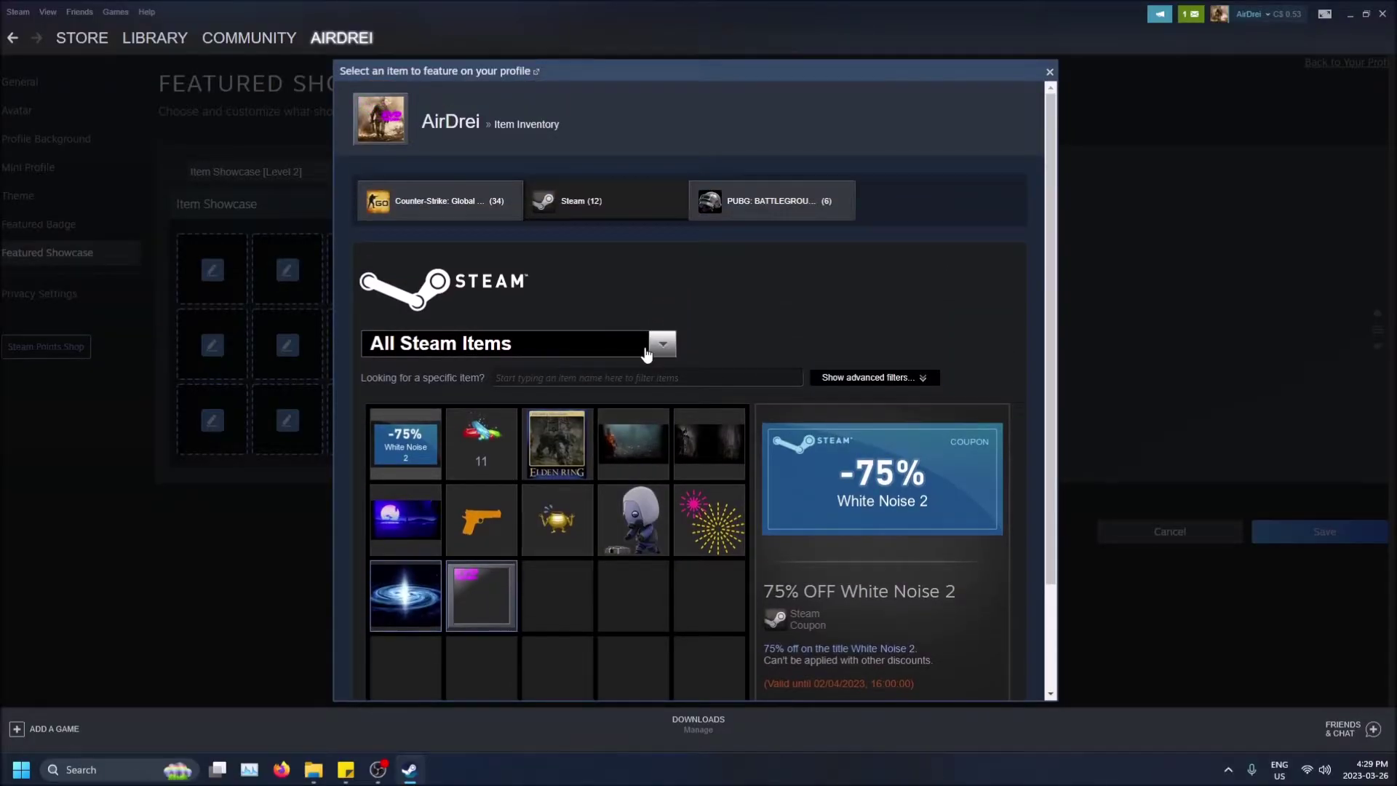
click(407, 217)
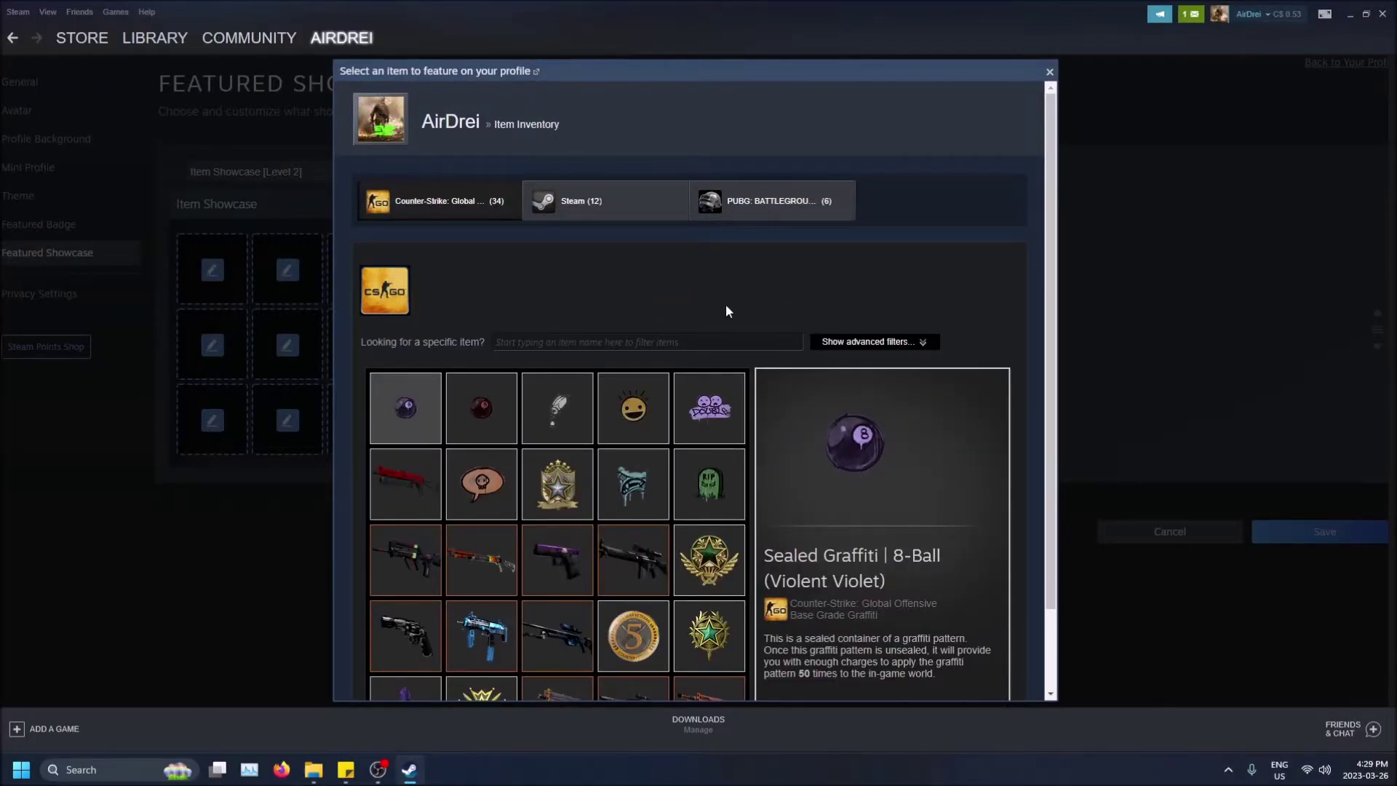
scroll(695, 275, down, 1)
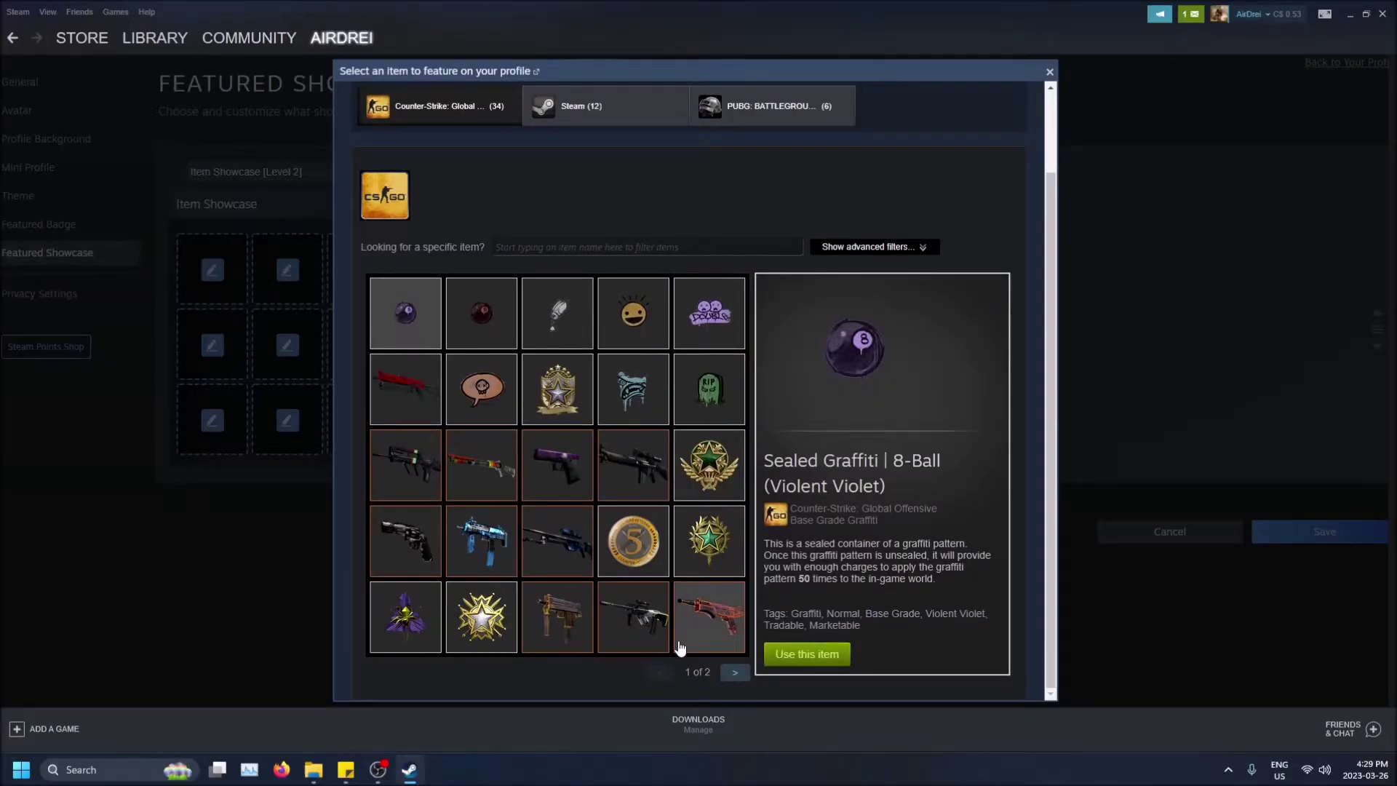
click(650, 623)
scroll(650, 623, down, 1)
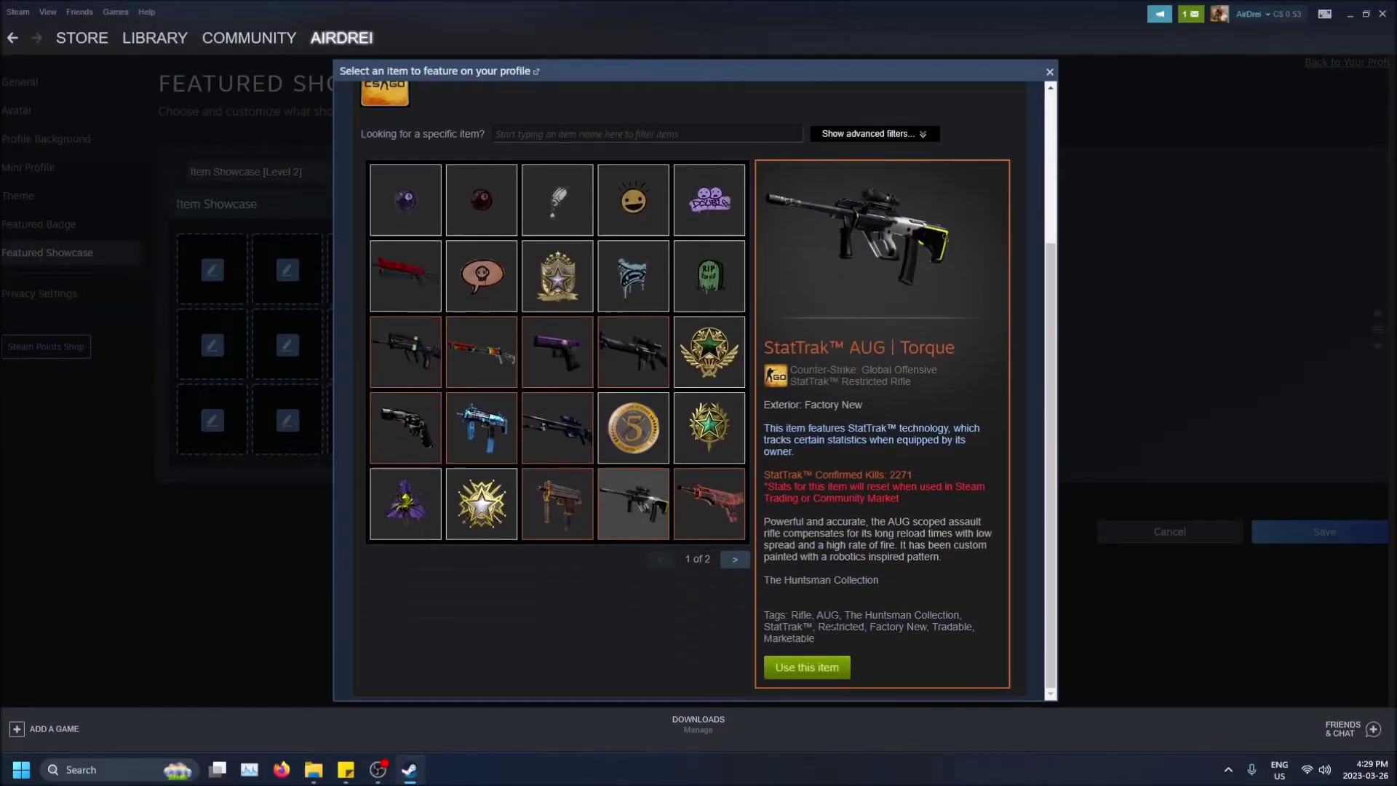
click(809, 667)
- Feature the StatTrak P90 | Desert Warfare in the second slot
click(360, 327)
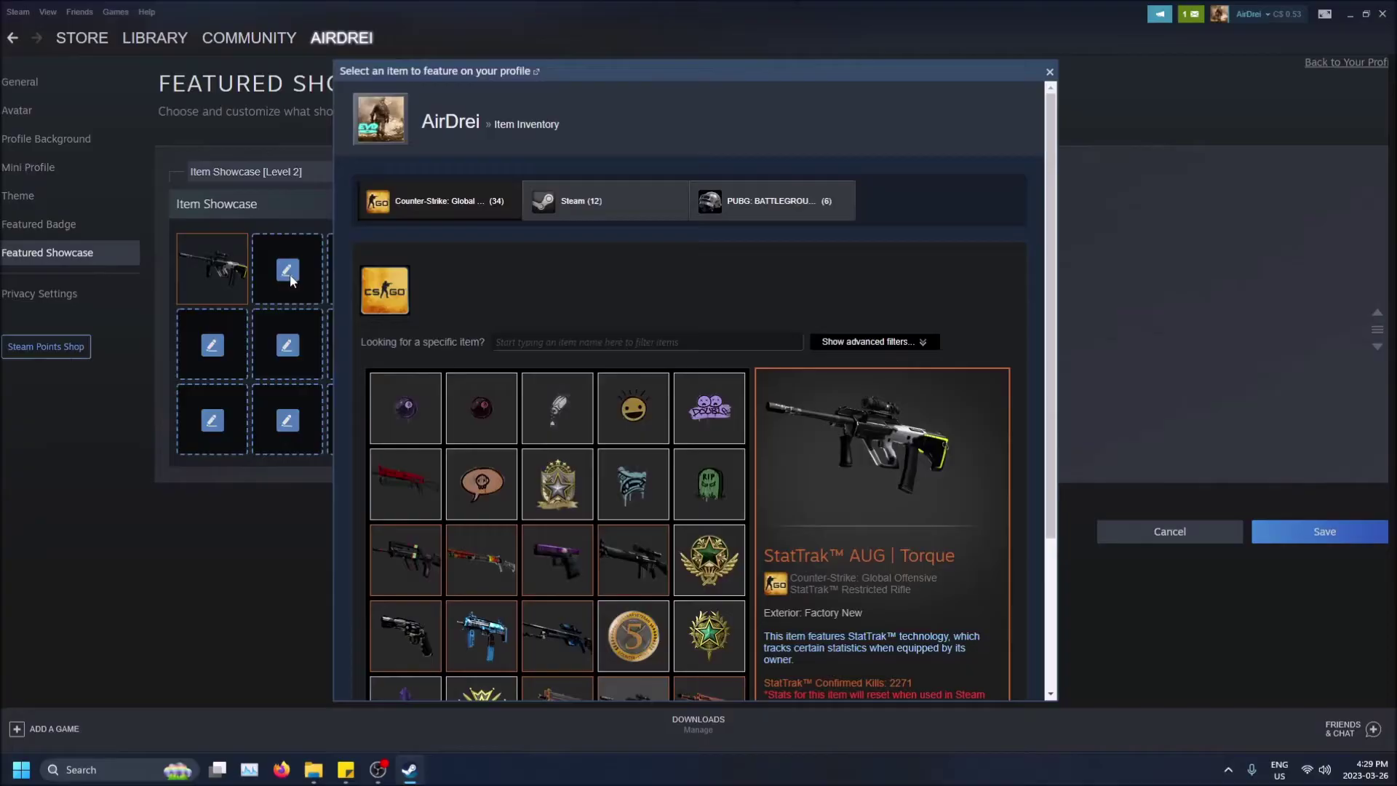
scroll(737, 552, down, 1)
click(733, 560)
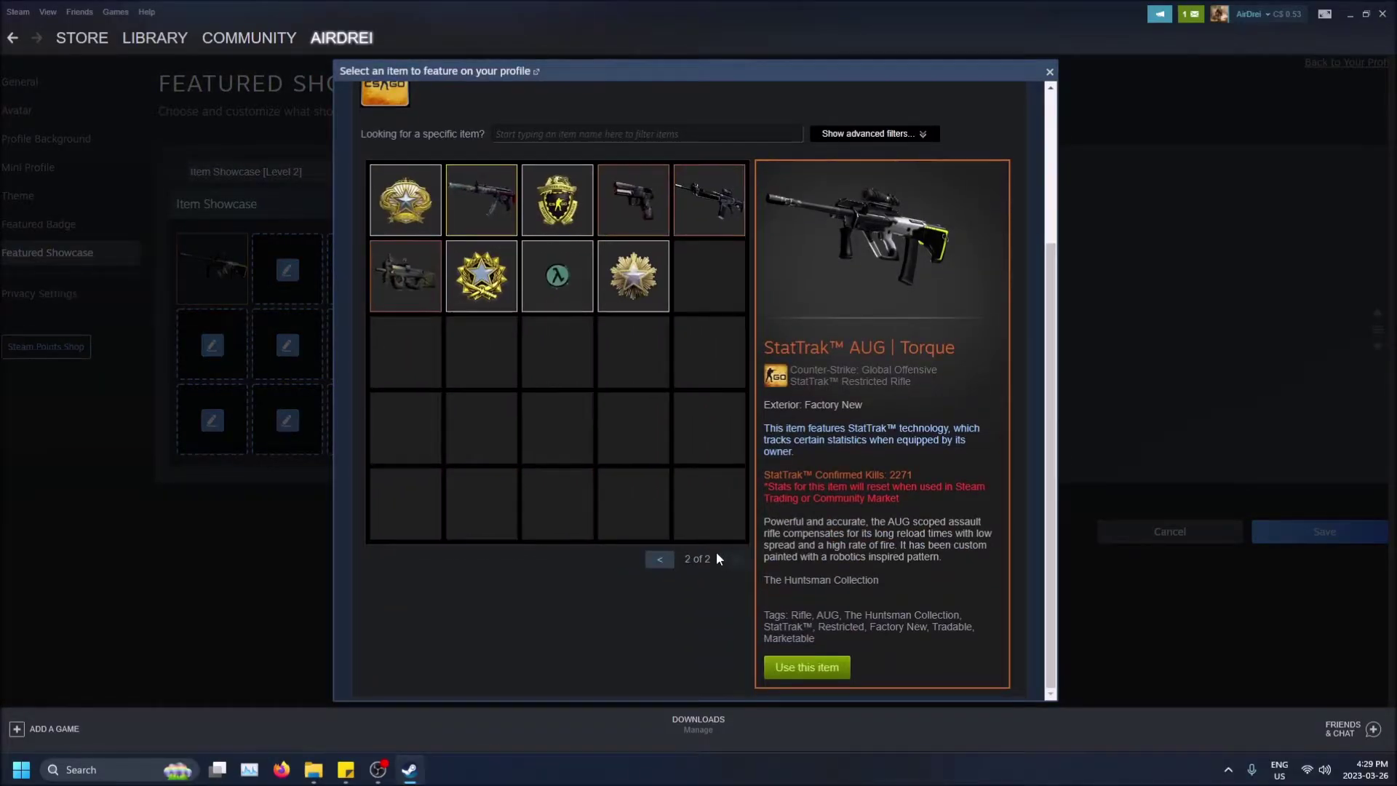
click(383, 302)
scroll(655, 525, down, 1)
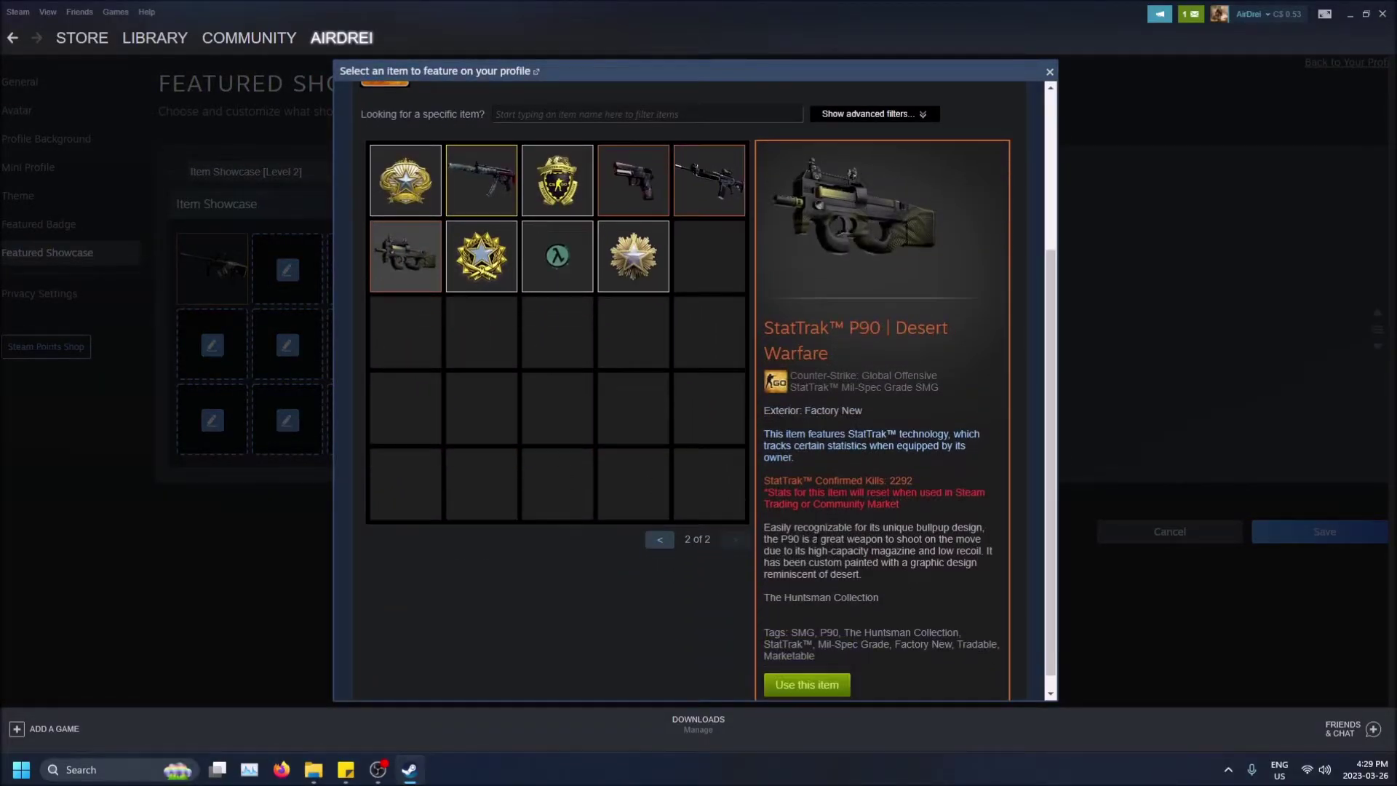
click(808, 668)
- Feature the FAMAS | ZX Spectron in the third slot
click(358, 273)
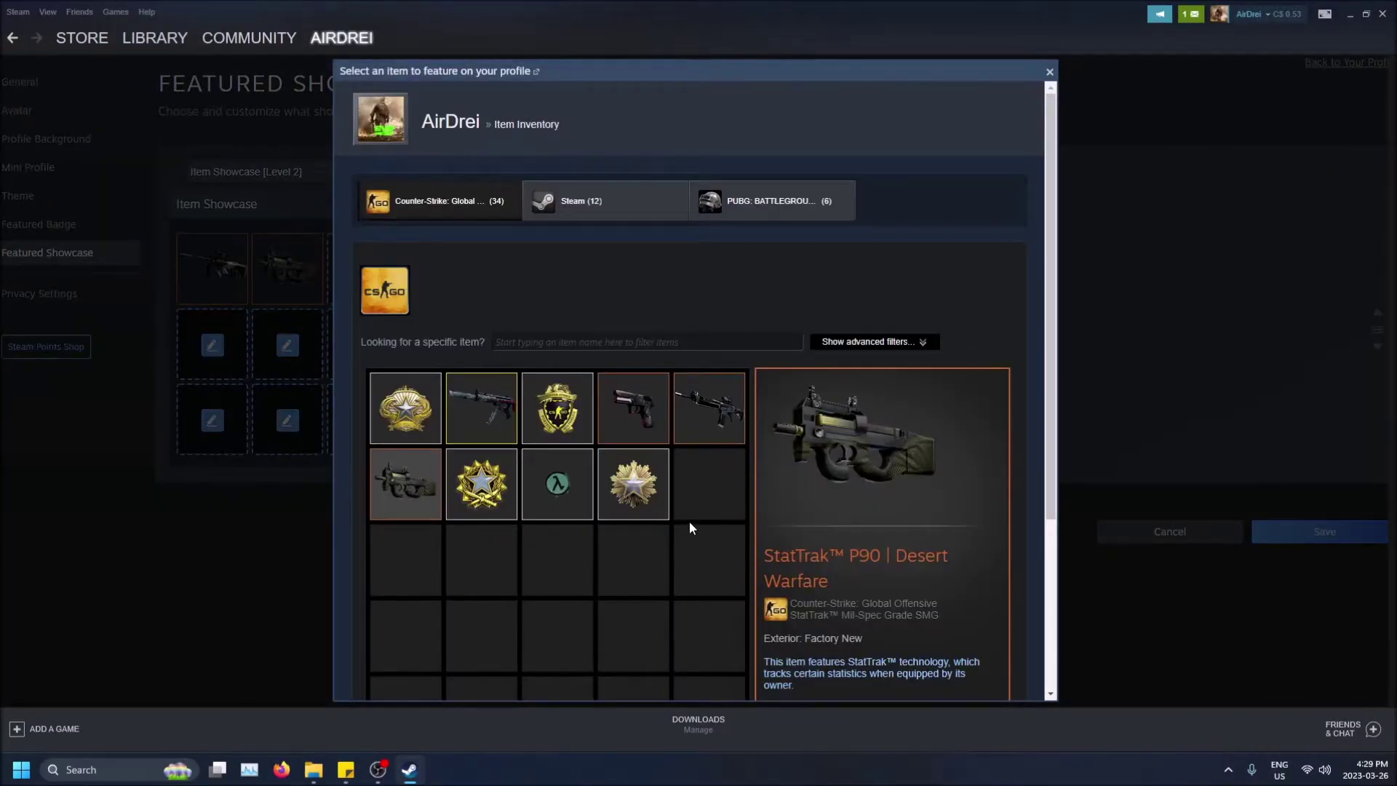
scroll(666, 524, down, 2)
click(647, 524)
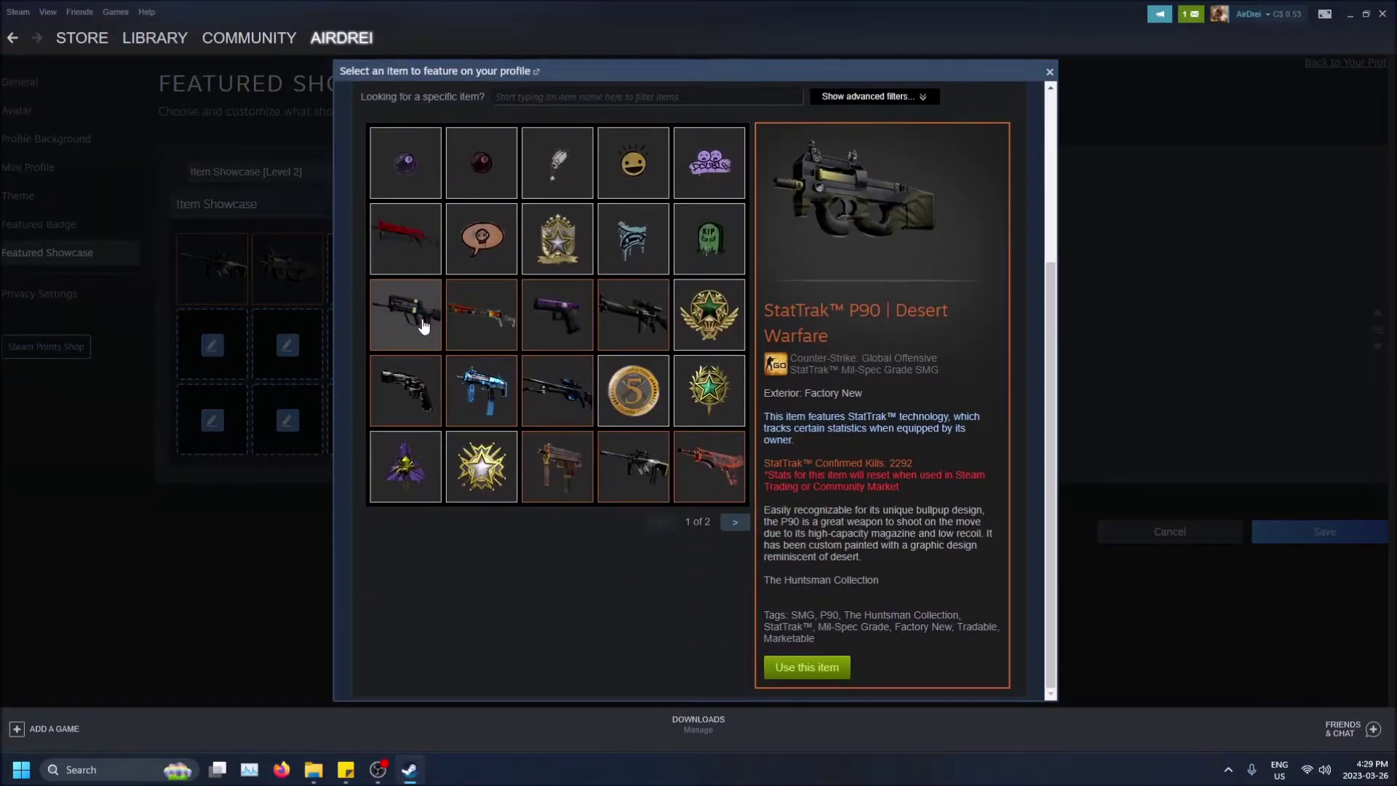
click(419, 321)
scroll(809, 655, down, 1)
click(809, 667)
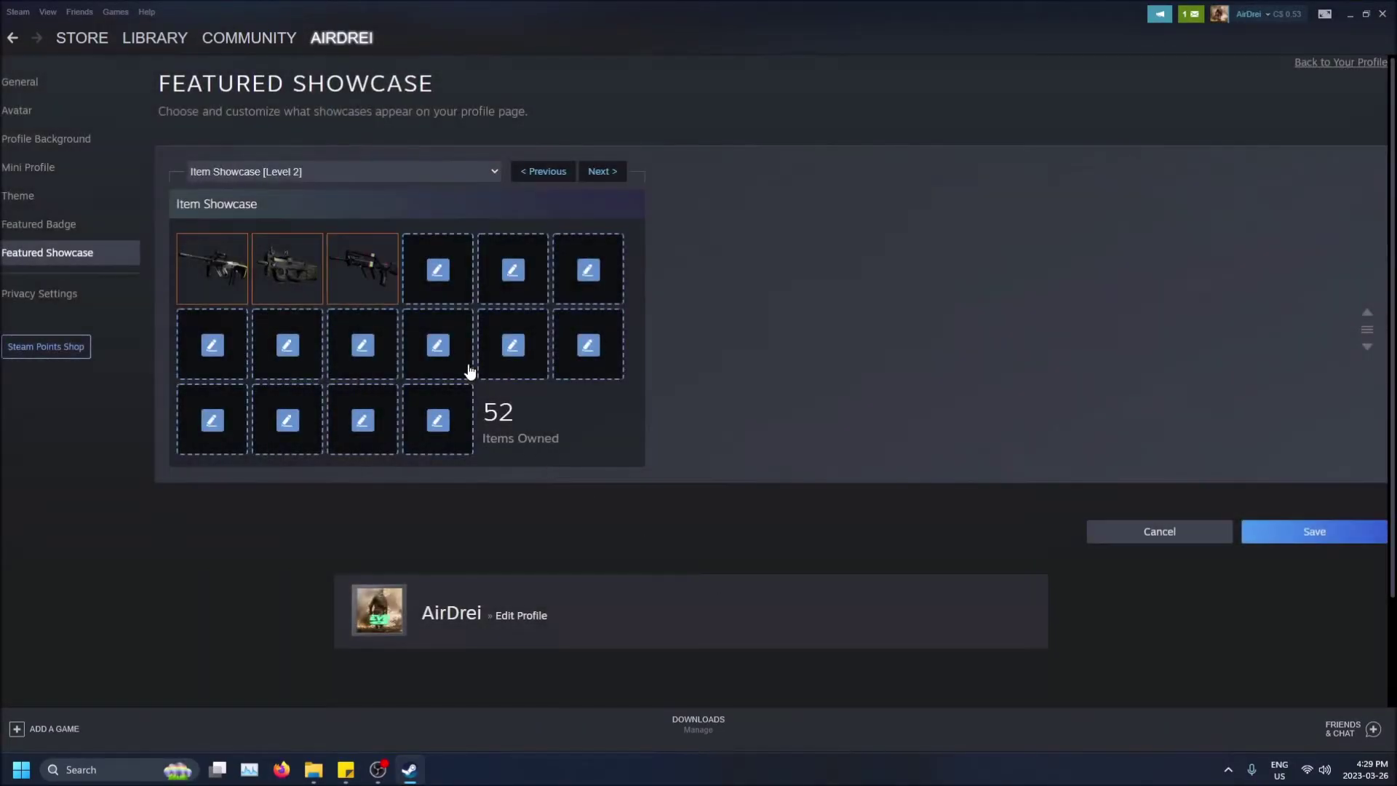
- Feature the R8 Revolver | Reboot in the fourth slot
click(437, 287)
scroll(623, 365, down, 2)
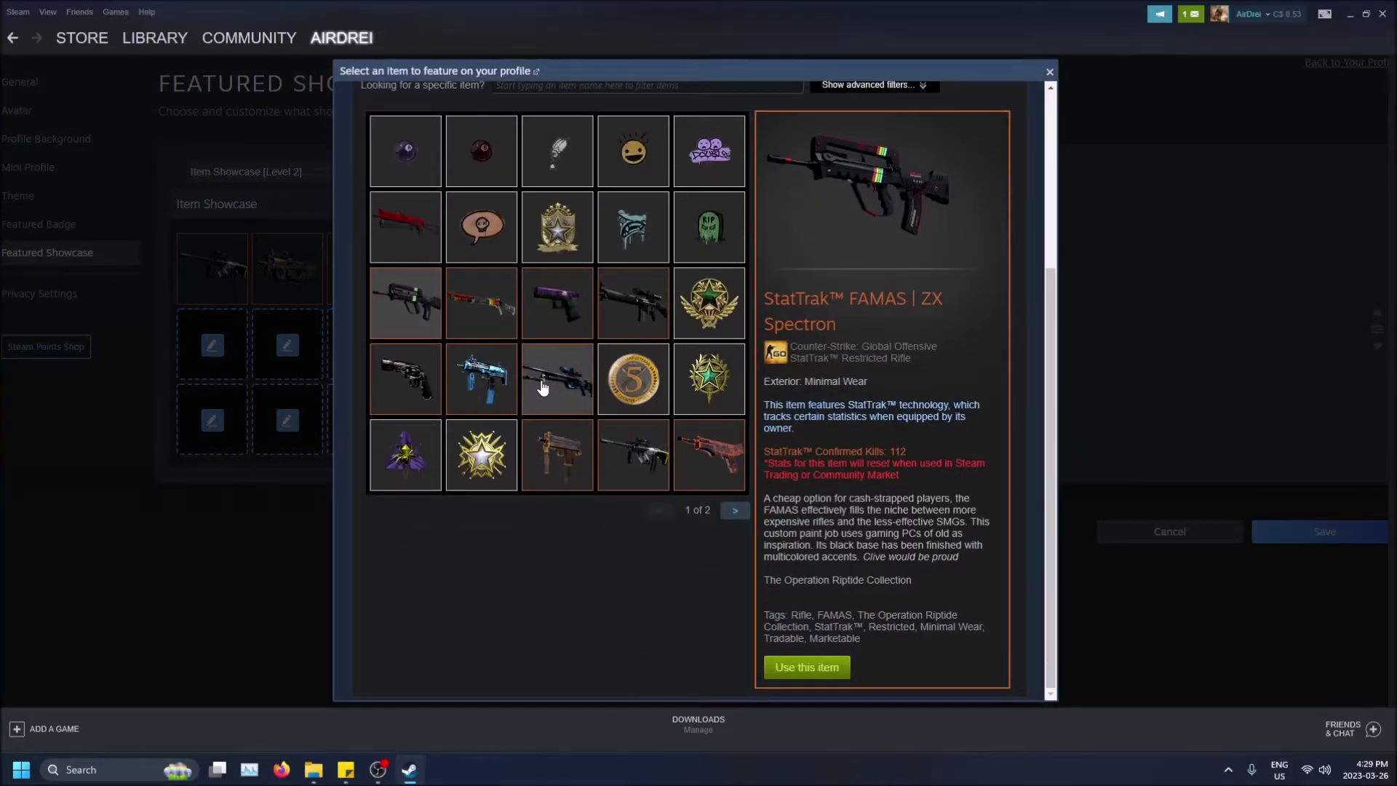
click(406, 375)
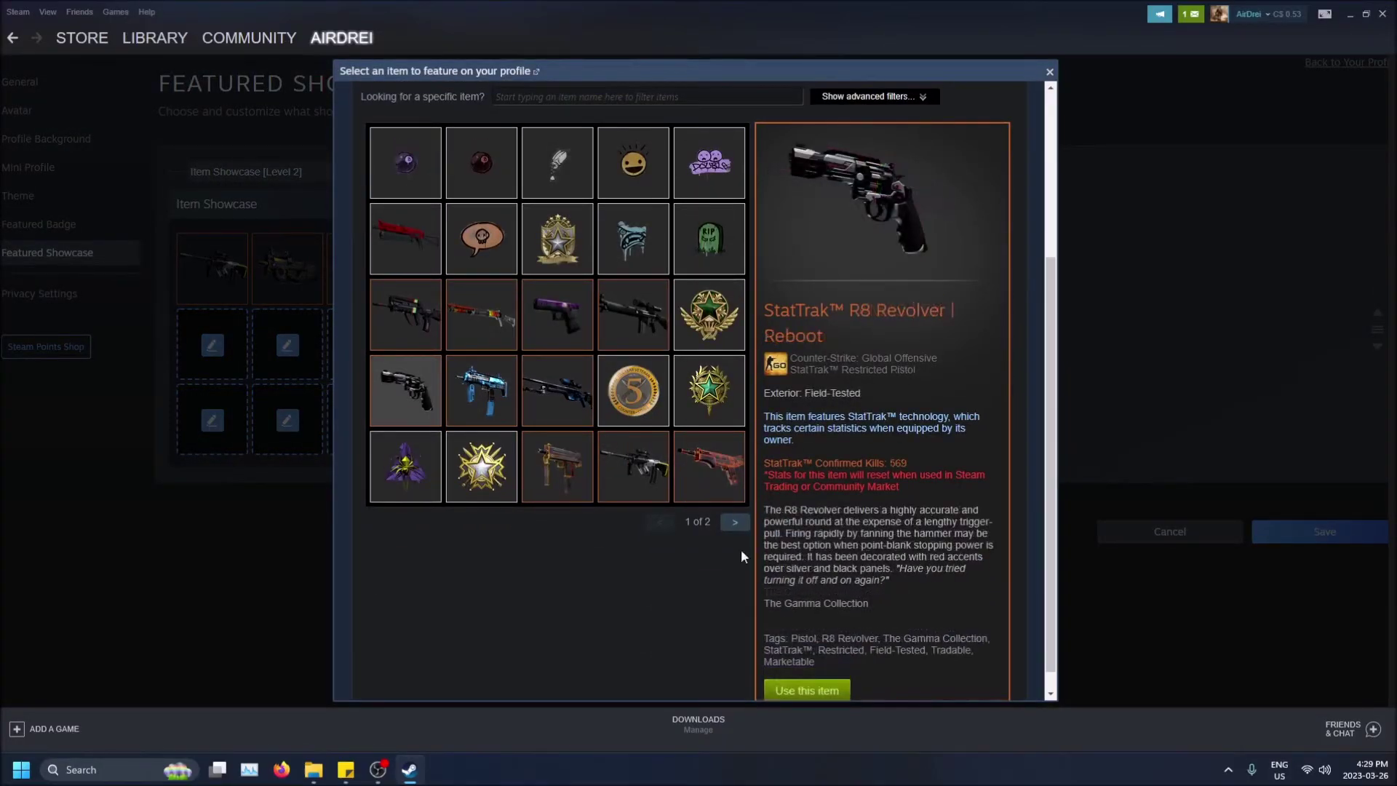
click(818, 691)
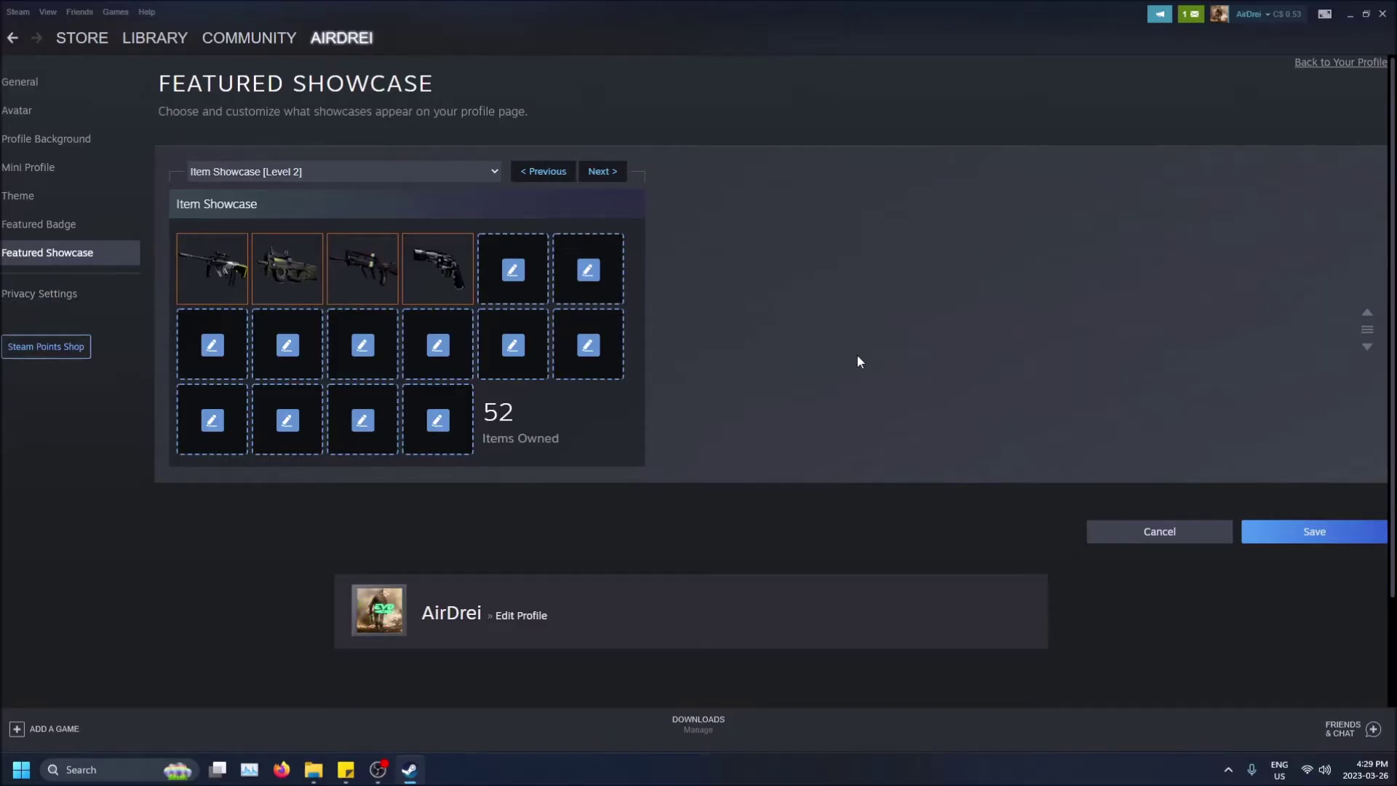
- Save the four-skin Item Showcase and go back to the profile page
click(1347, 533)
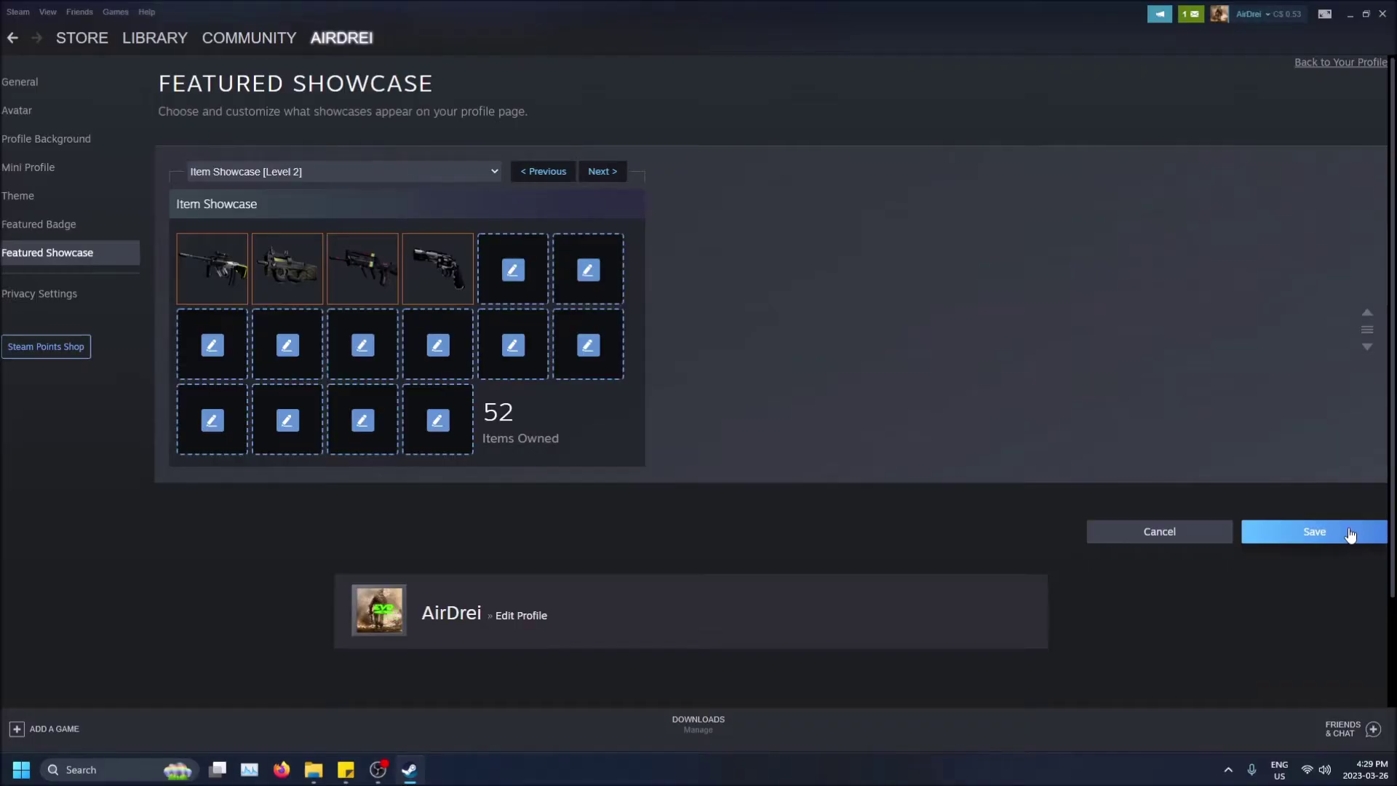
click(1349, 535)
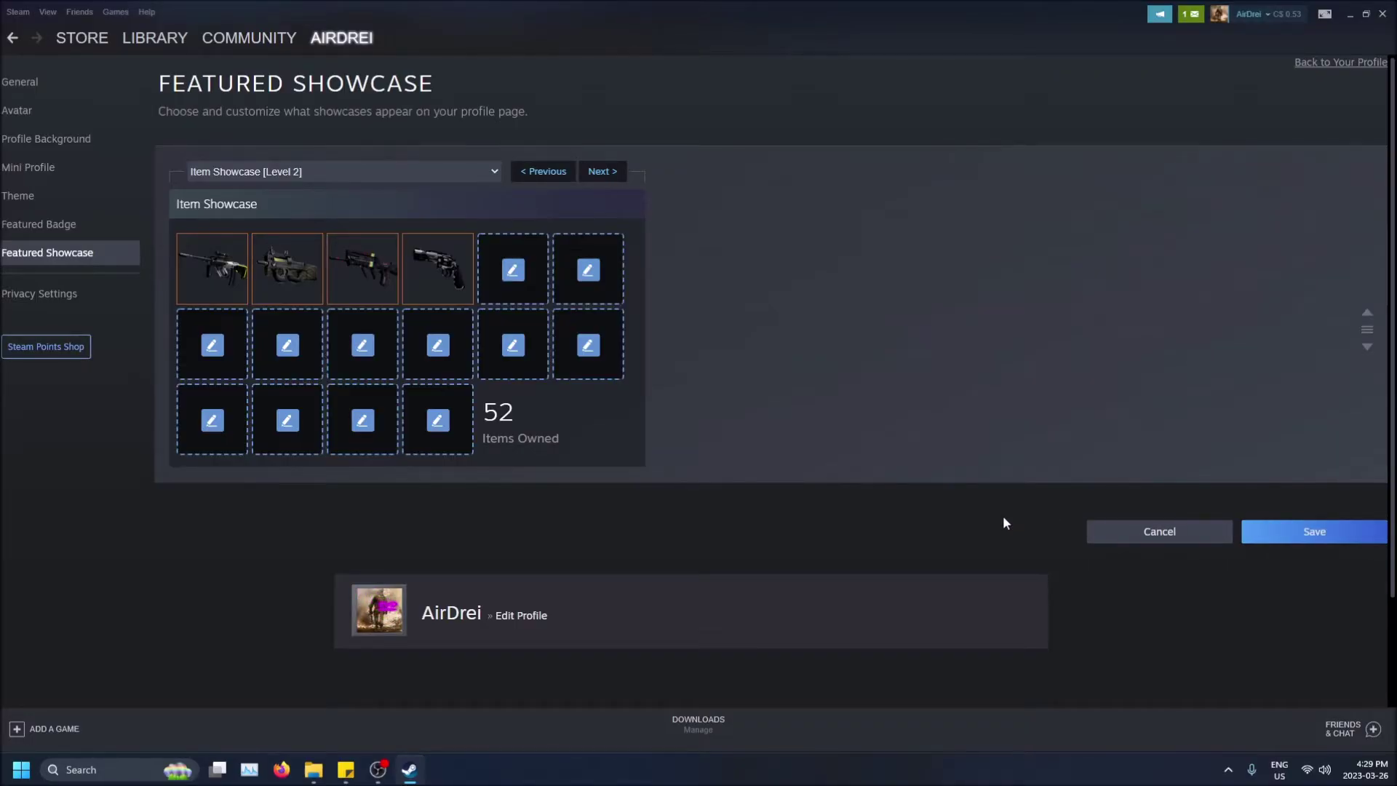
scroll(1002, 518, down, 2)
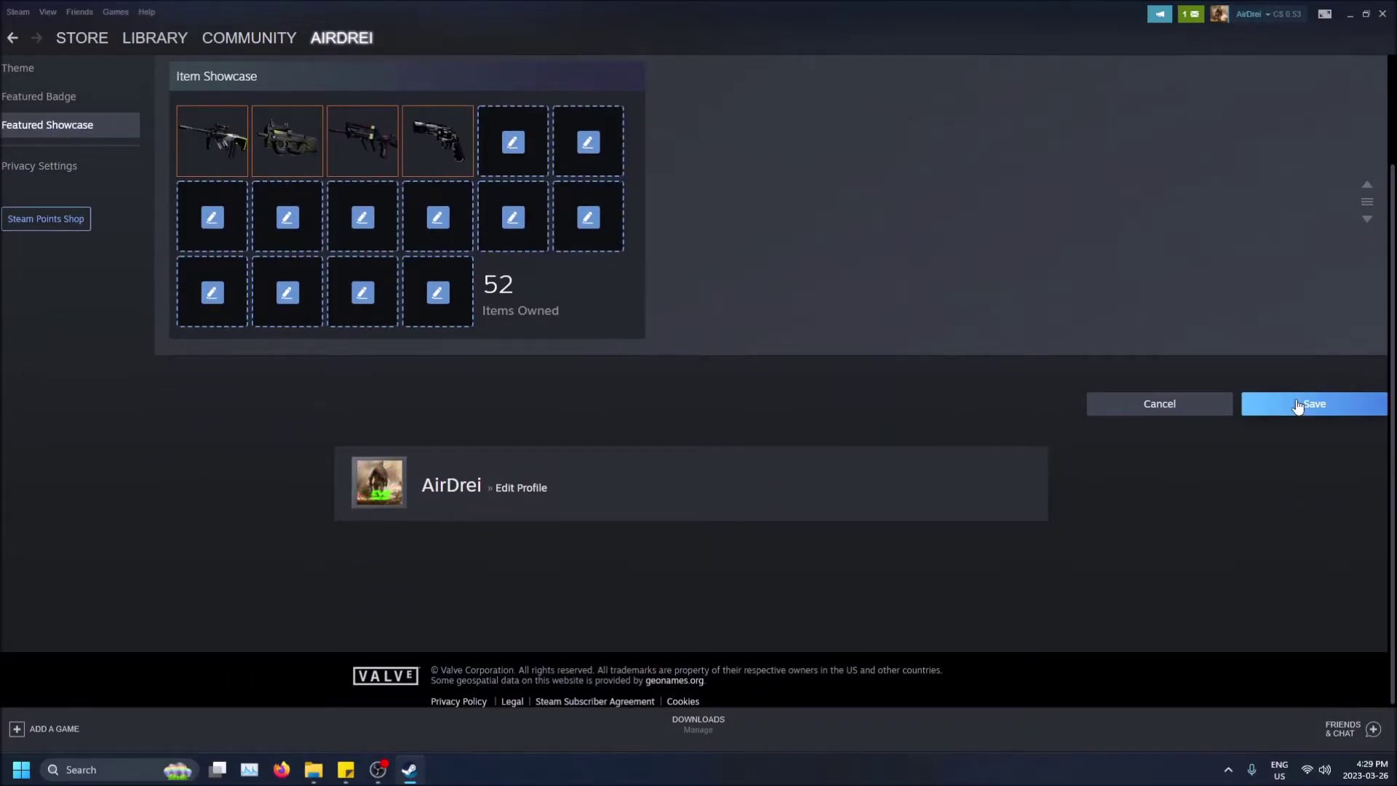
scroll(1255, 415, up, 2)
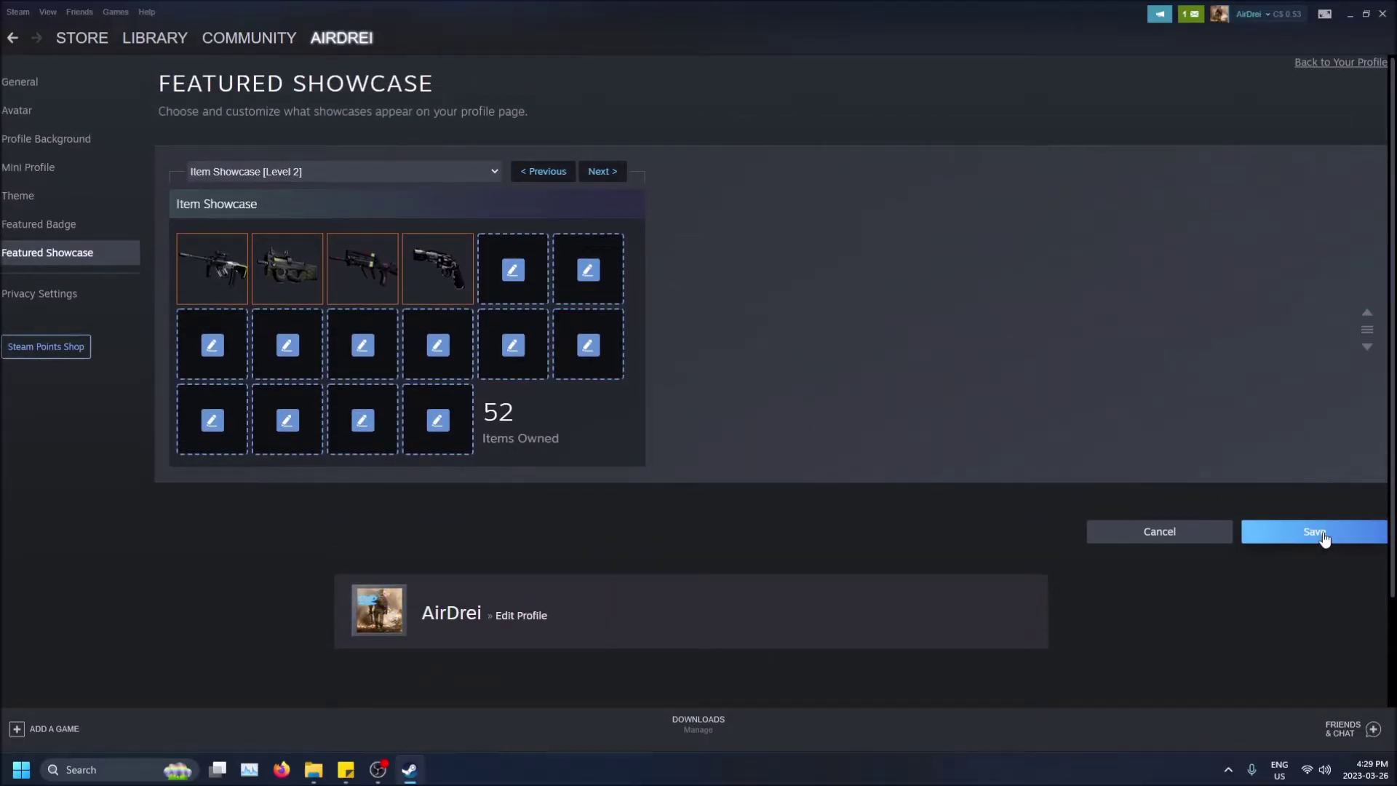
click(1327, 68)
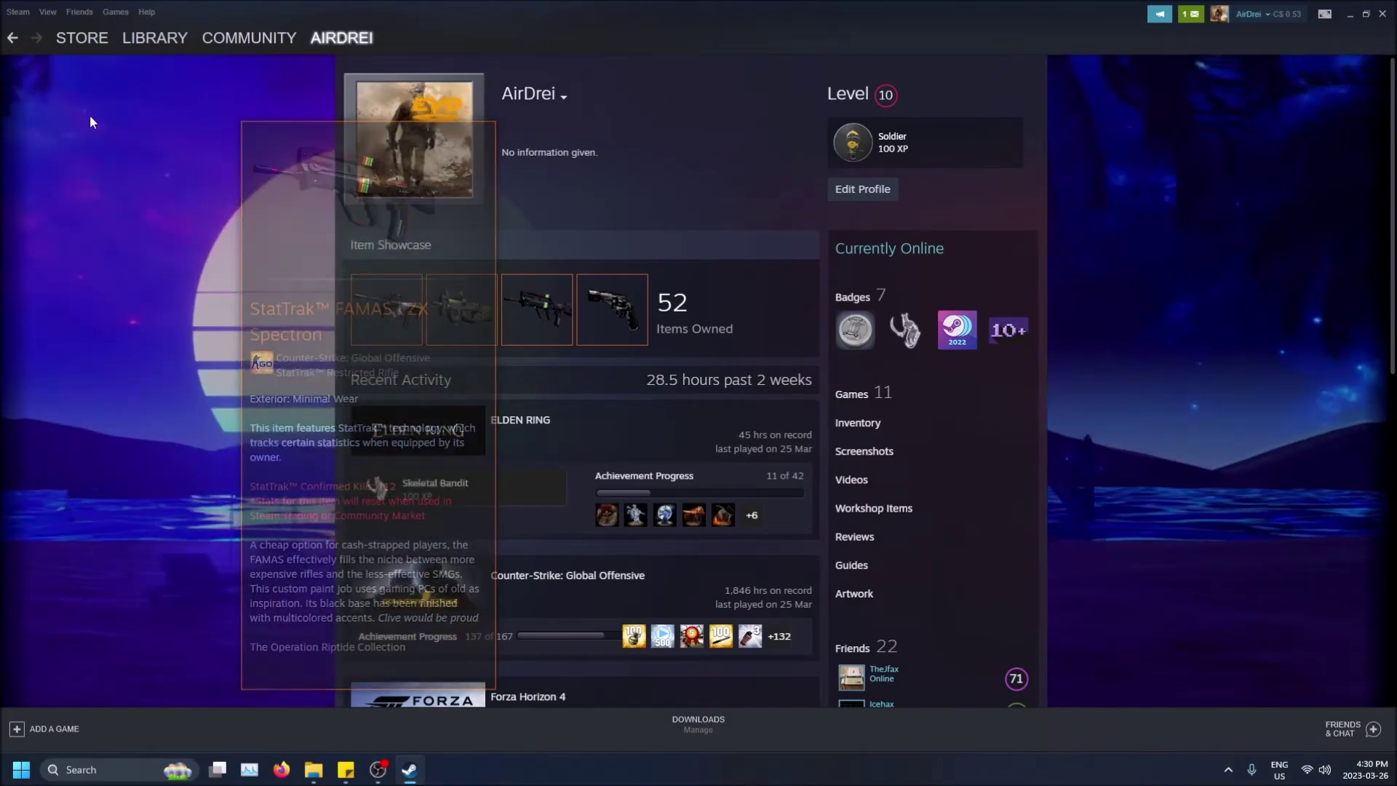
mouse_move(82, 38)
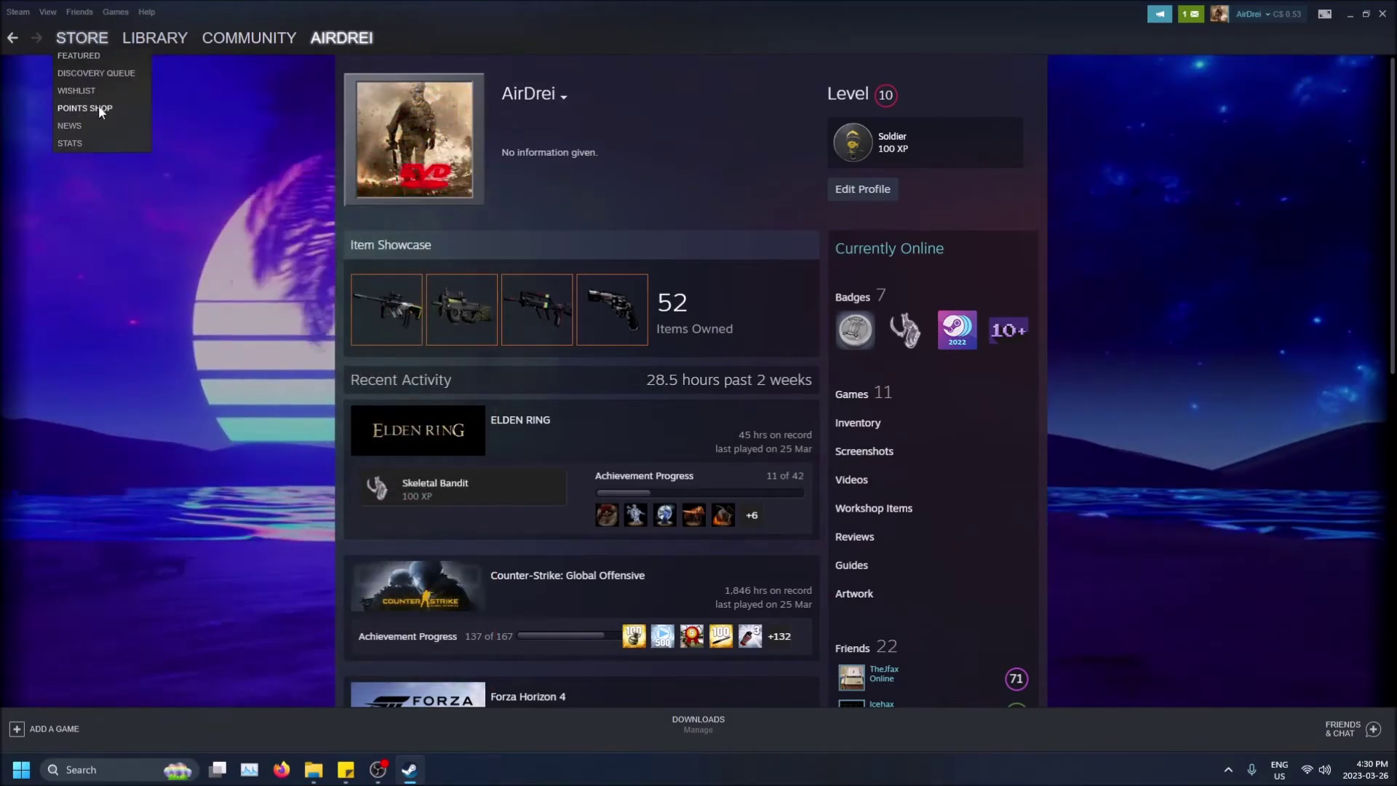
- Browse the Points Shop's Profile Showcase upgrades and decline the 3,000-point Item Showcase offer
click(98, 108)
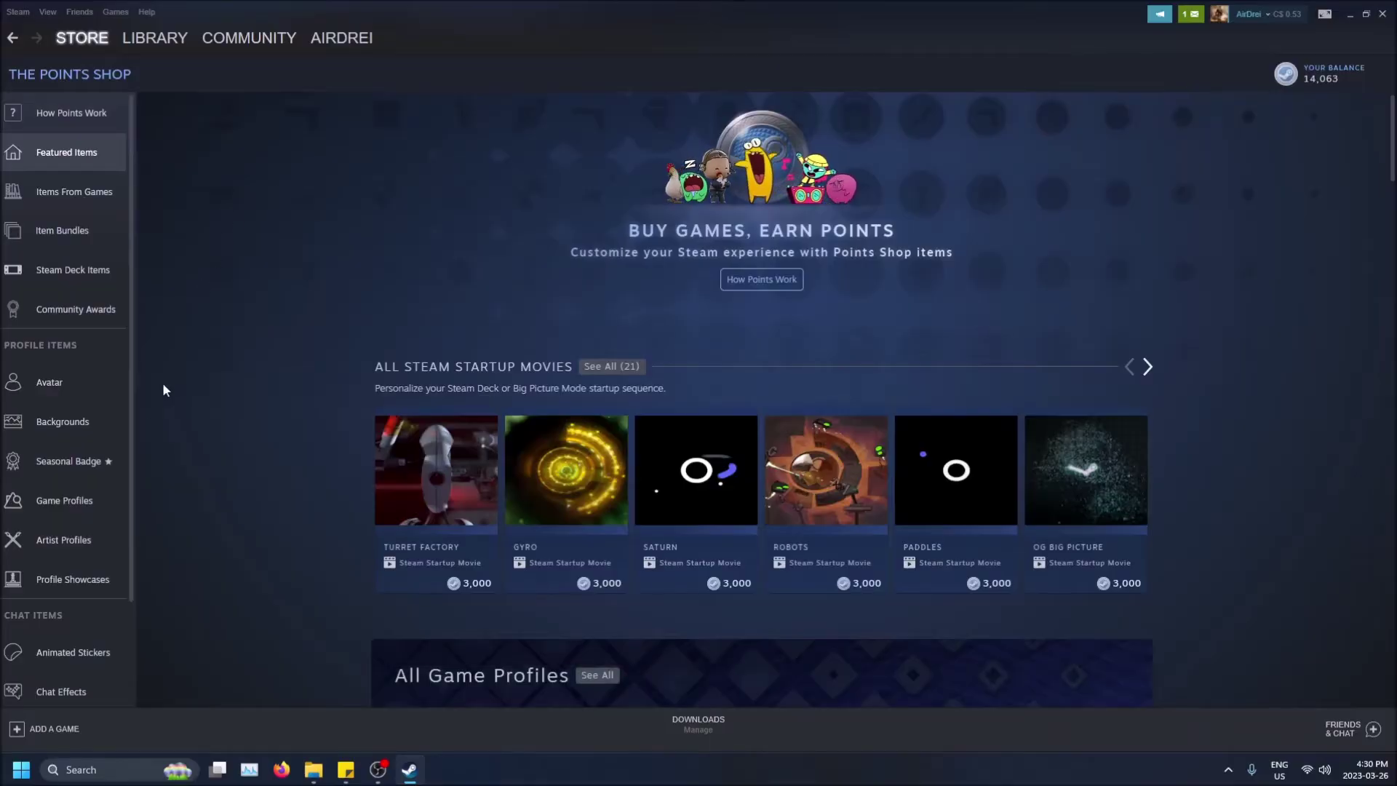
click(90, 588)
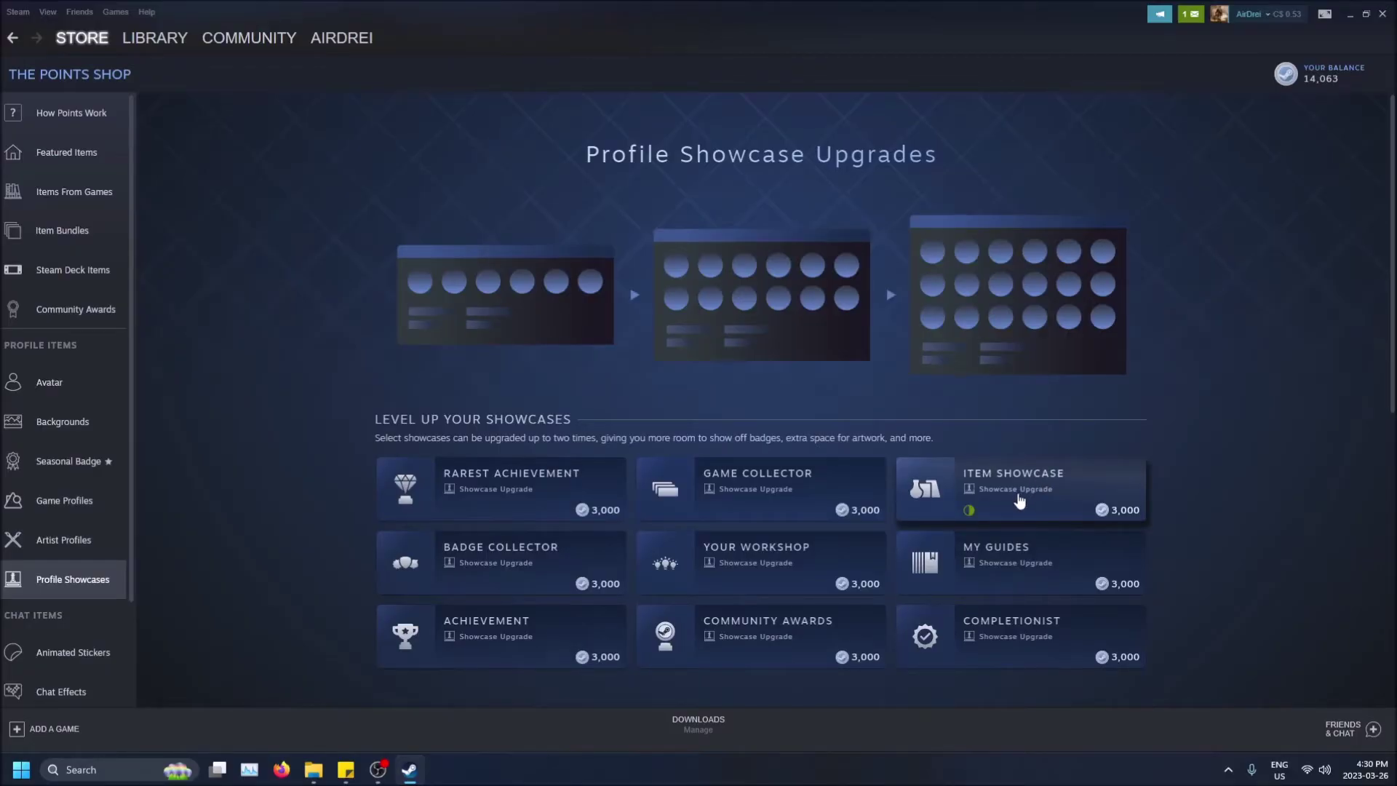
click(1018, 500)
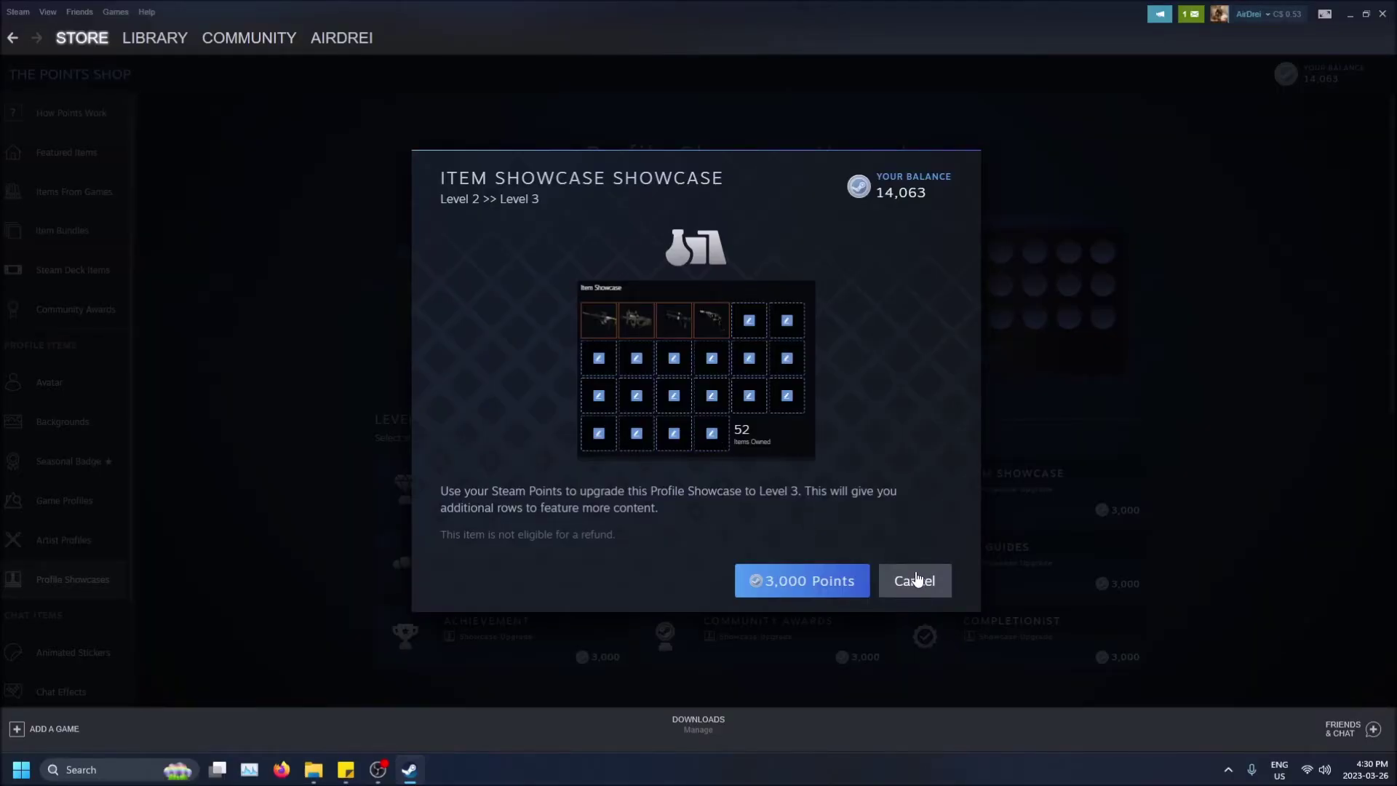
click(917, 583)
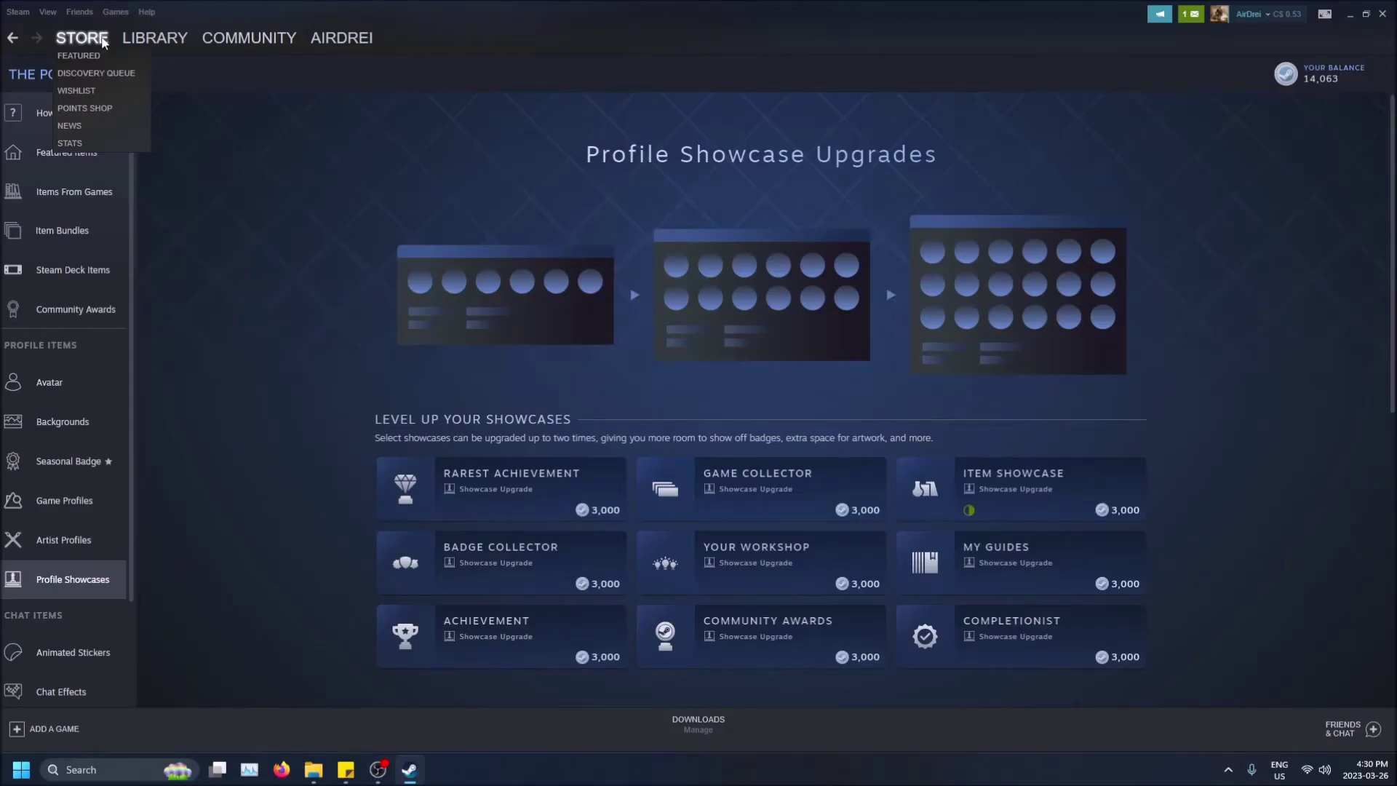
mouse_move(342, 37)
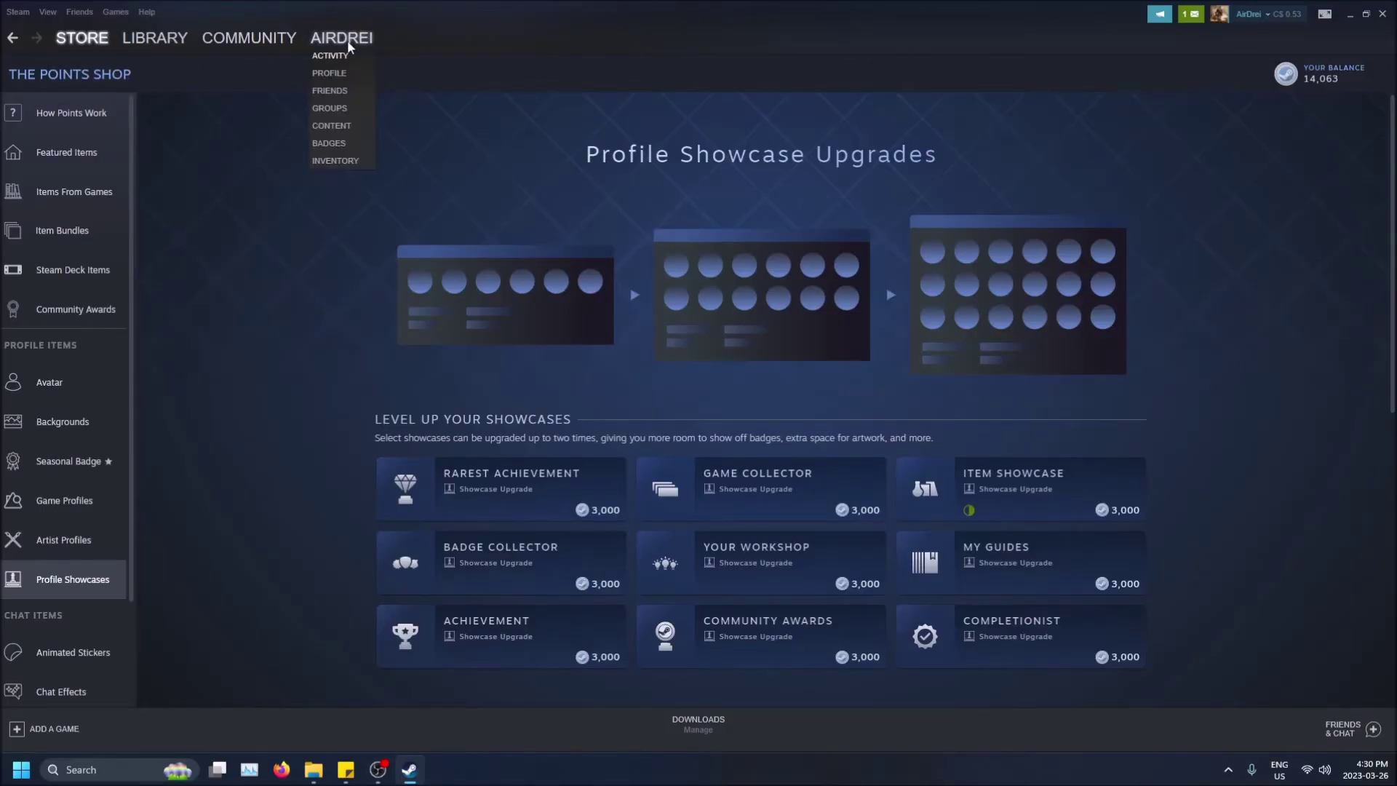
- From the profile page, edit the profile and go to the Featured Showcase section
click(329, 75)
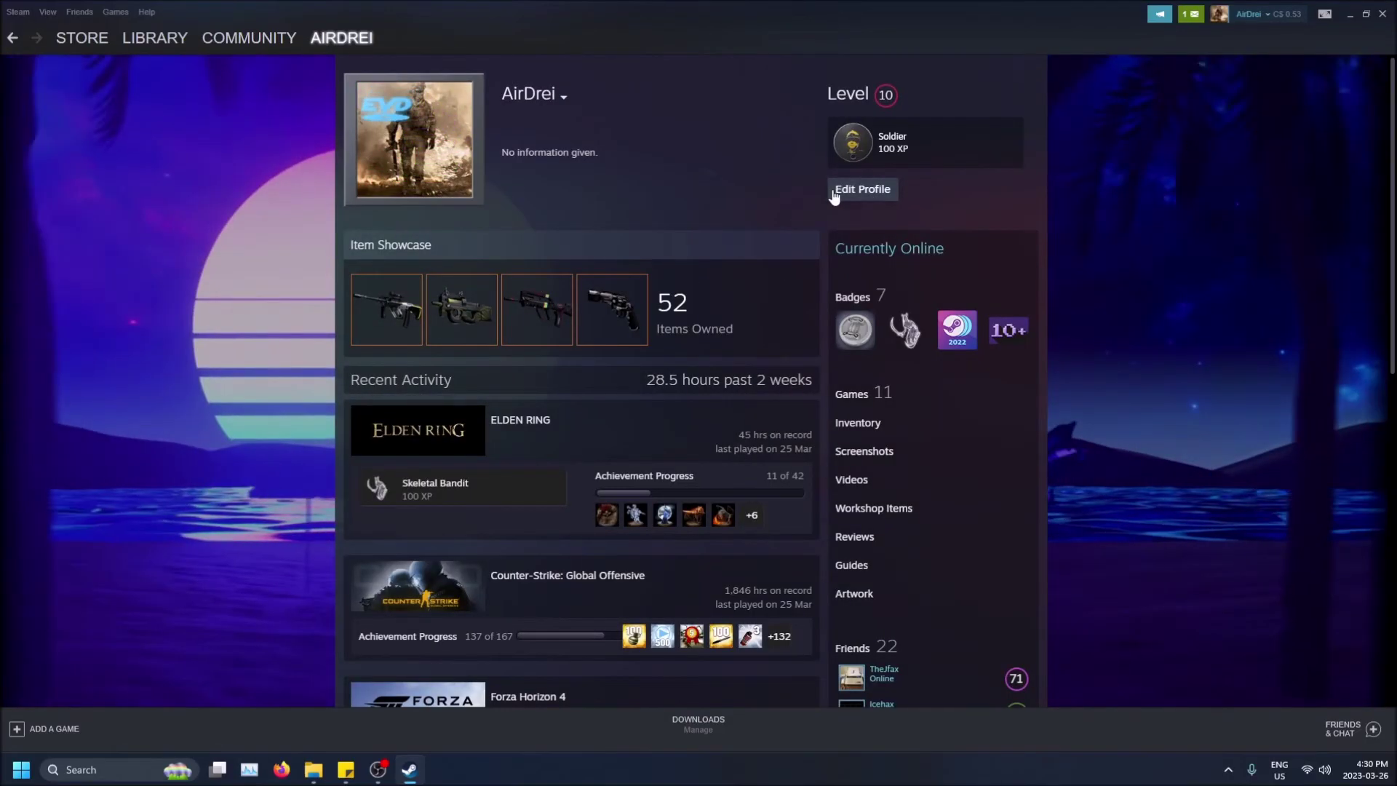
click(851, 192)
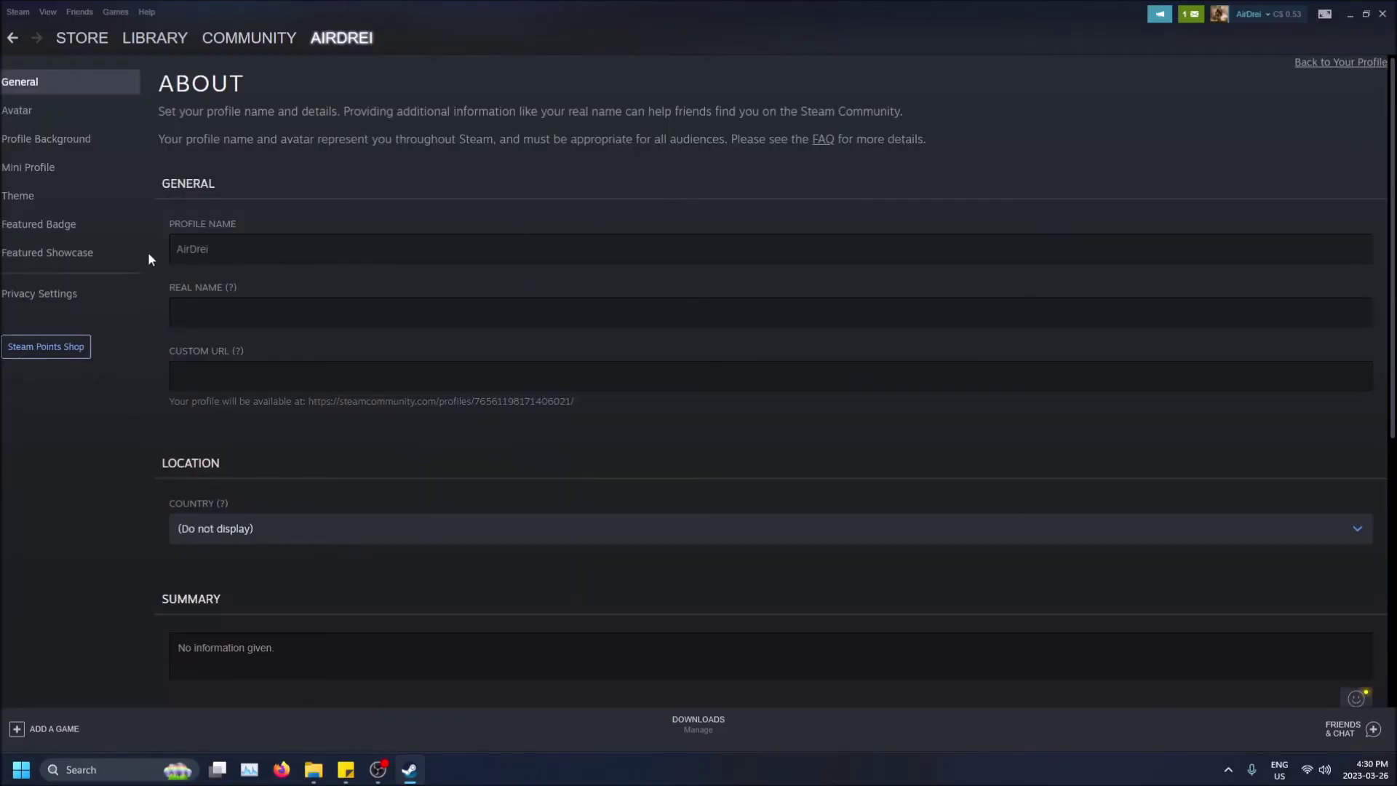
click(73, 257)
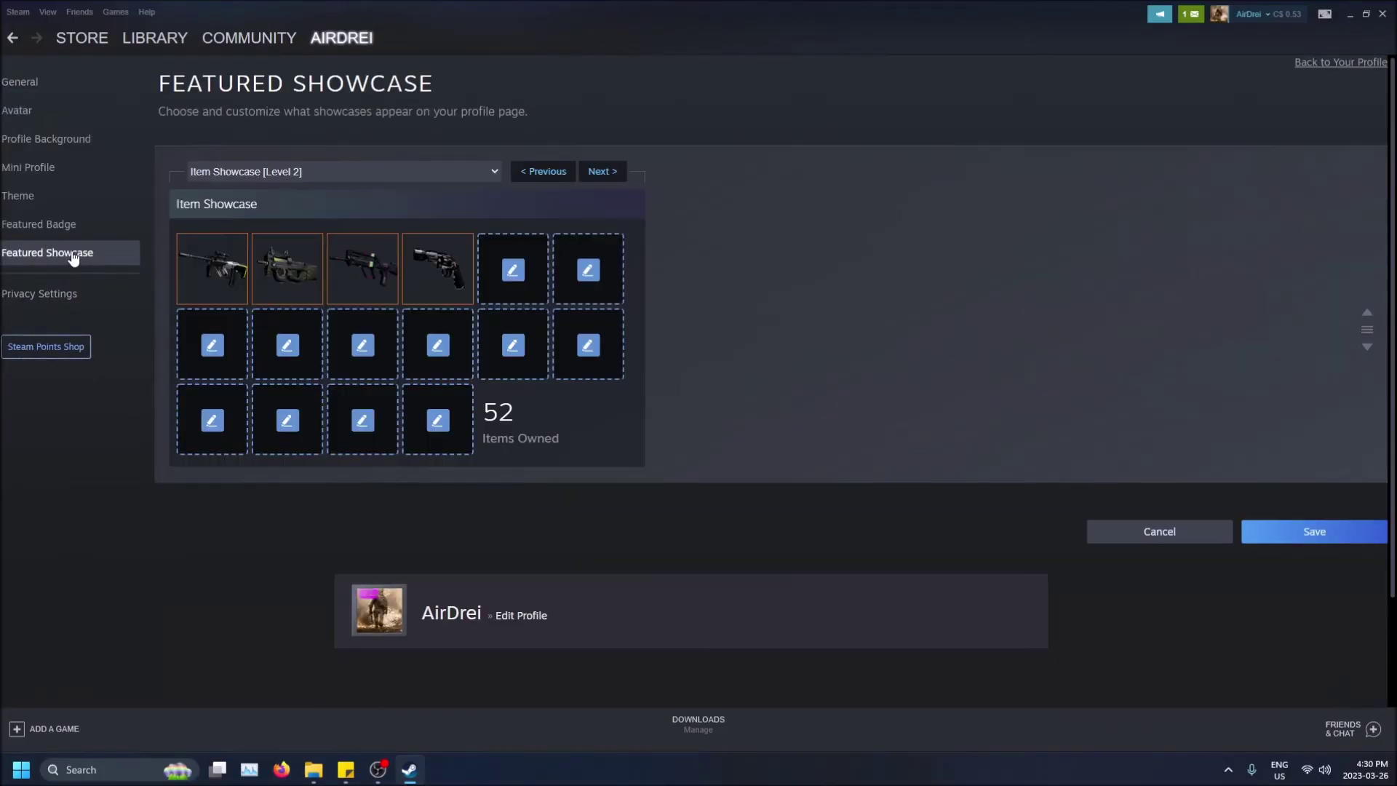